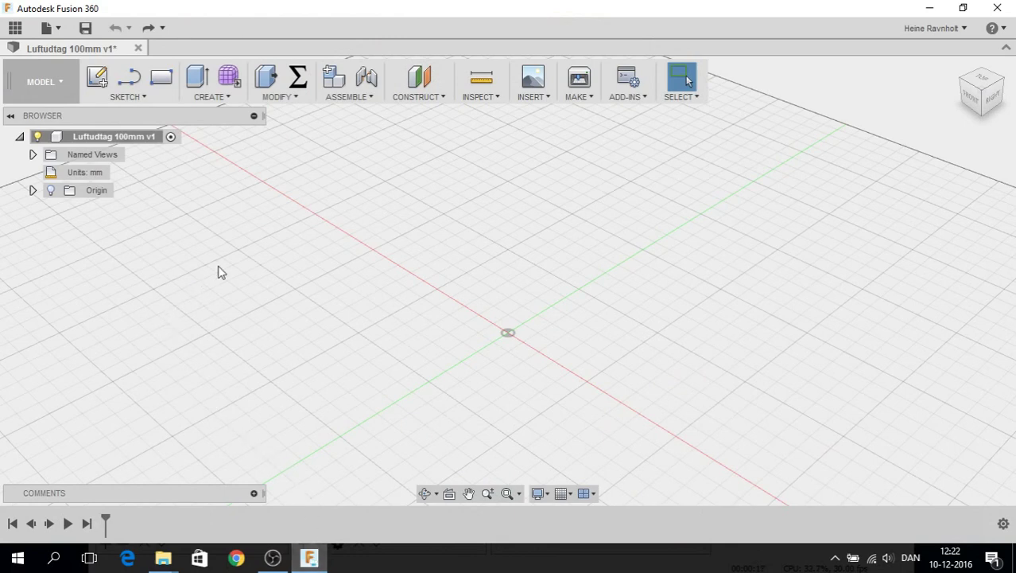
Step: Start a sketch on the XY plane and draw a 150 × 120 mm center rectangle at the origin
left_click(102, 86)
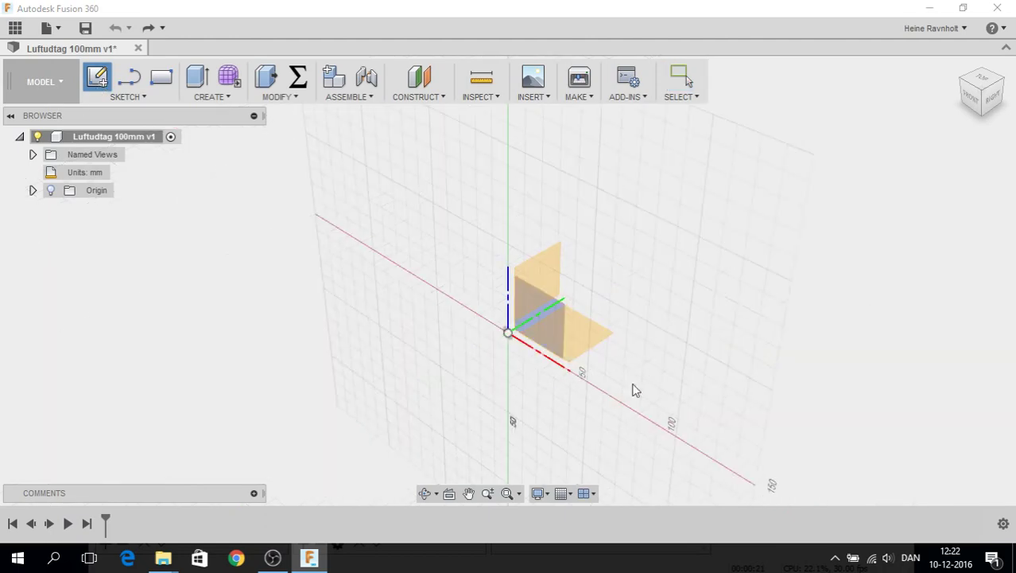
left_click(591, 333)
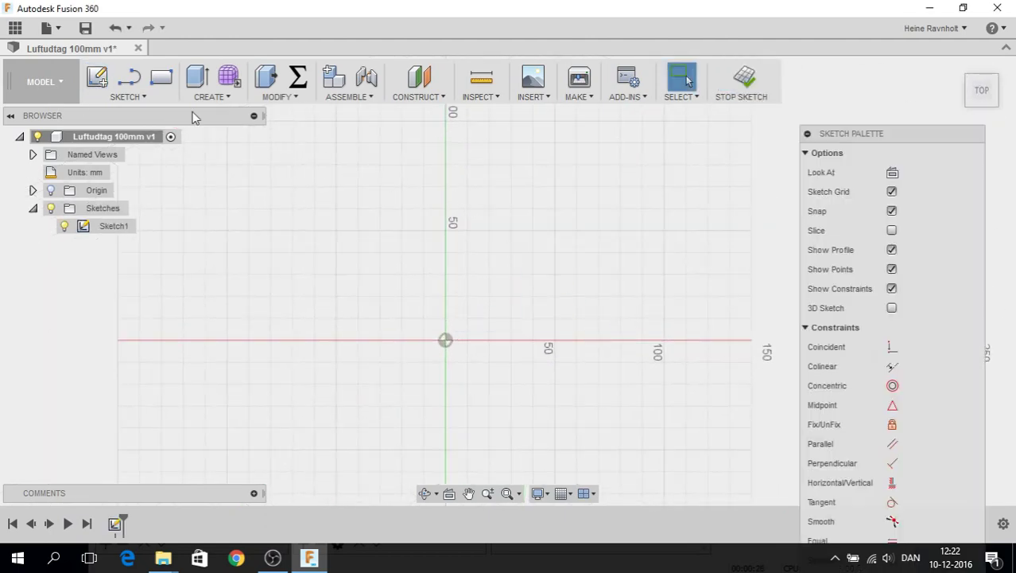
left_click(127, 96)
mouse_move(116, 148)
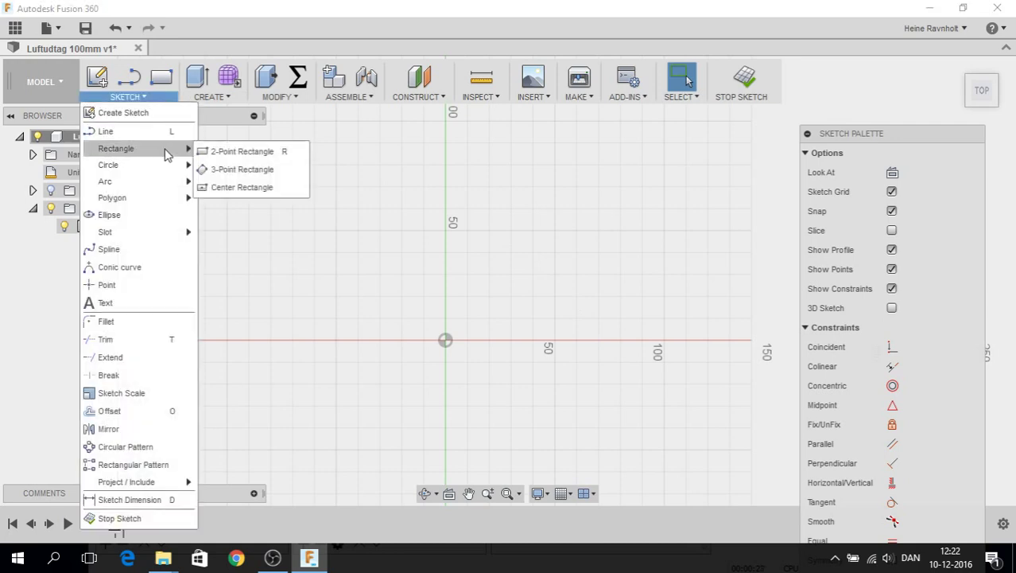
left_click(230, 188)
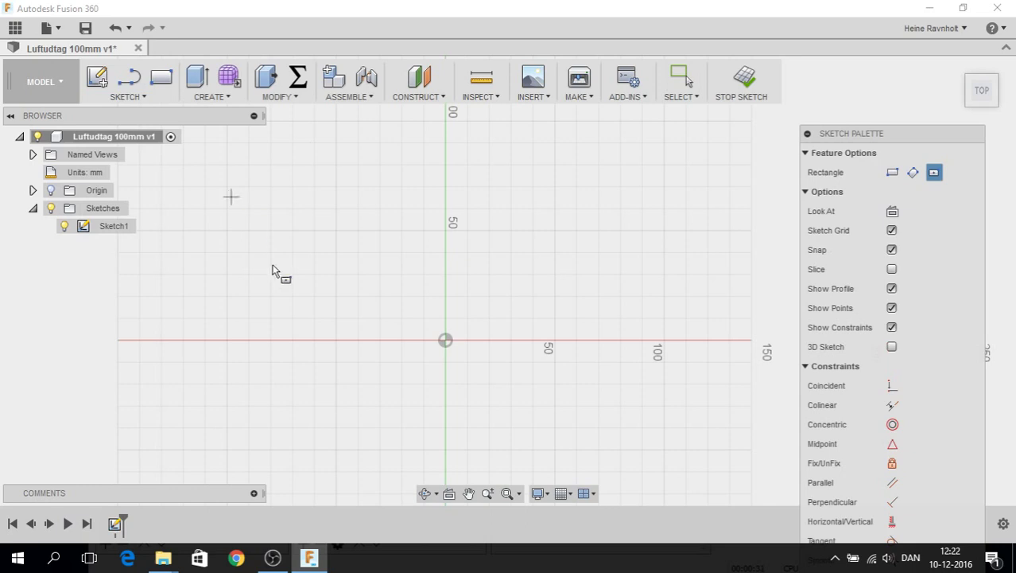
left_click(446, 341)
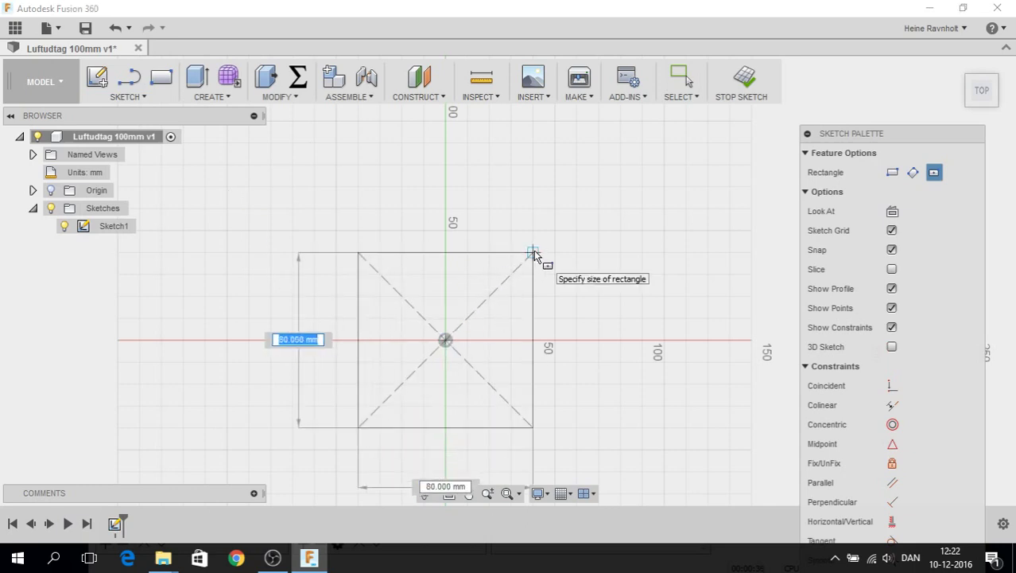
type("150")
key("Tab")
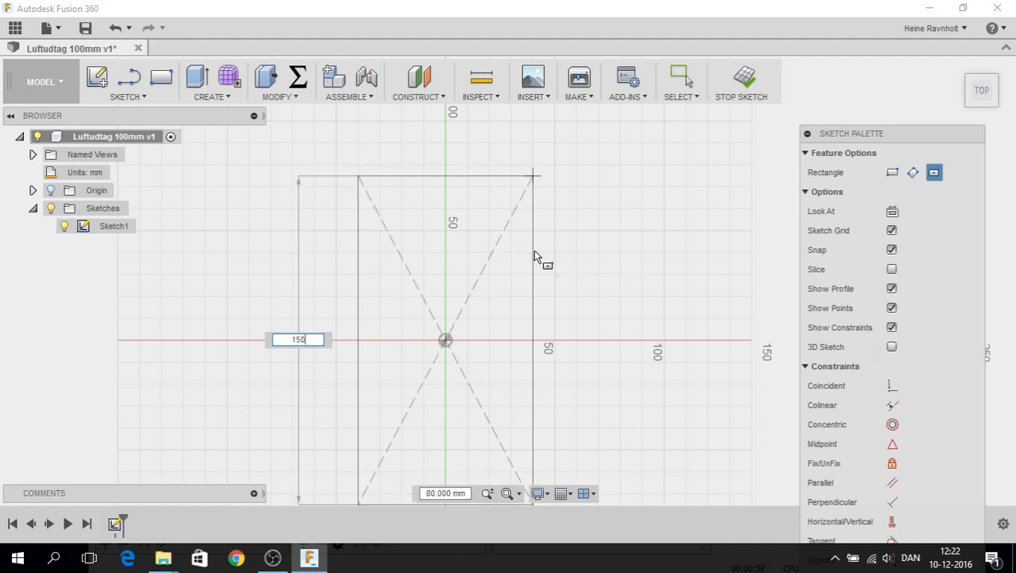
type("12")
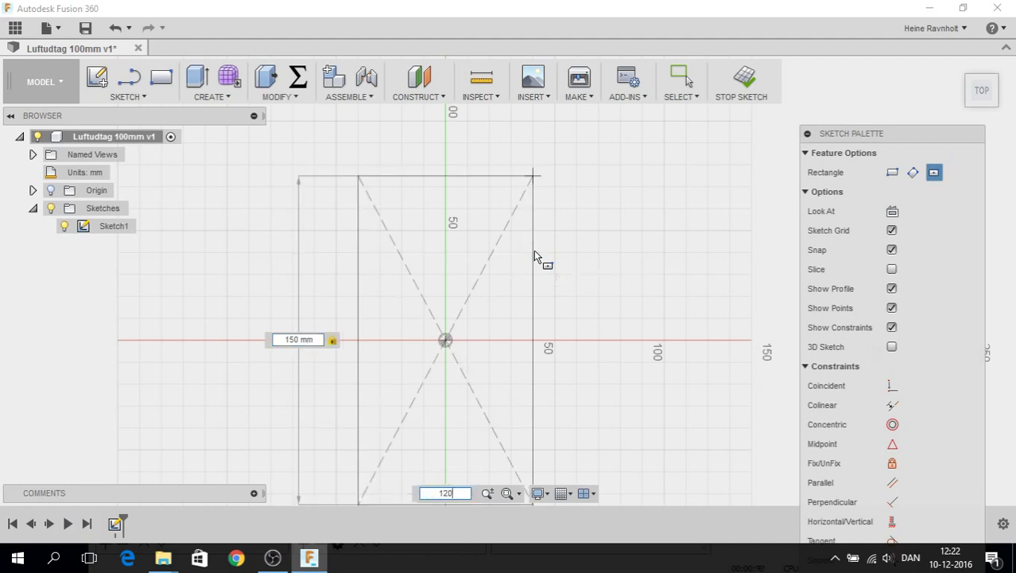
type("0")
key("Return")
key("Escape")
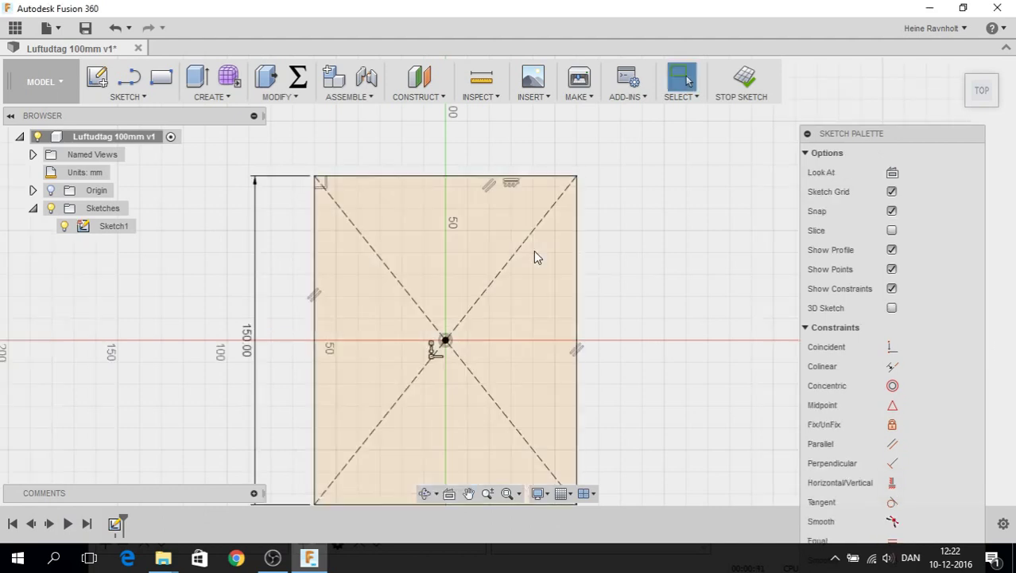
Step: Draw a Ø100 mm center-diameter circle at the origin
left_click(134, 97)
mouse_move(108, 165)
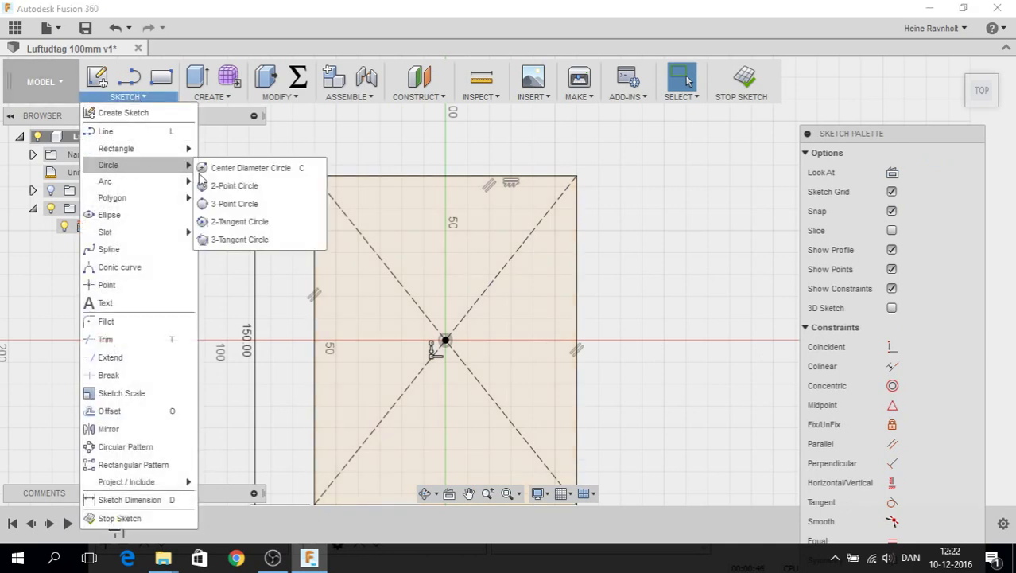
left_click(242, 170)
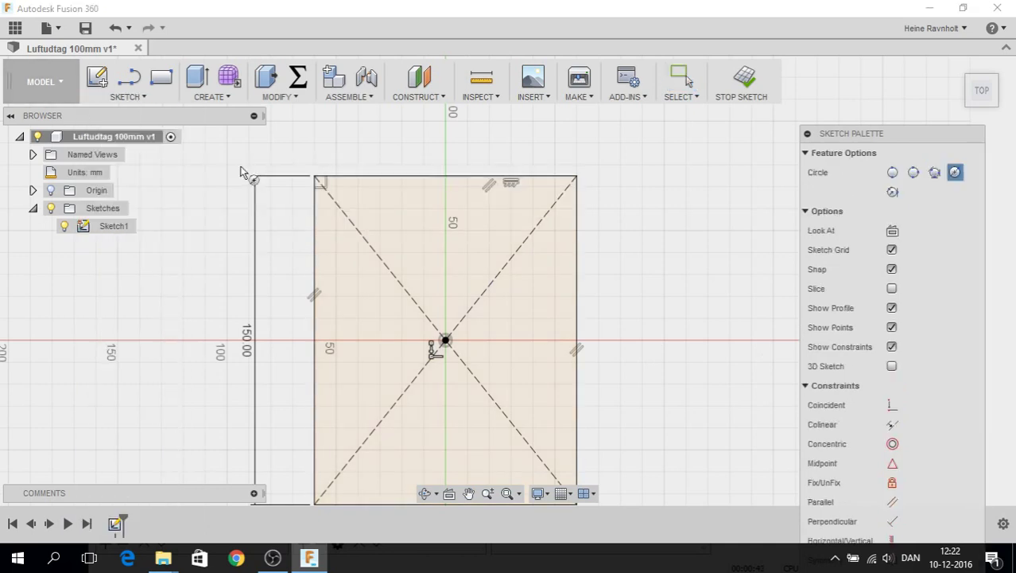
left_click(446, 340)
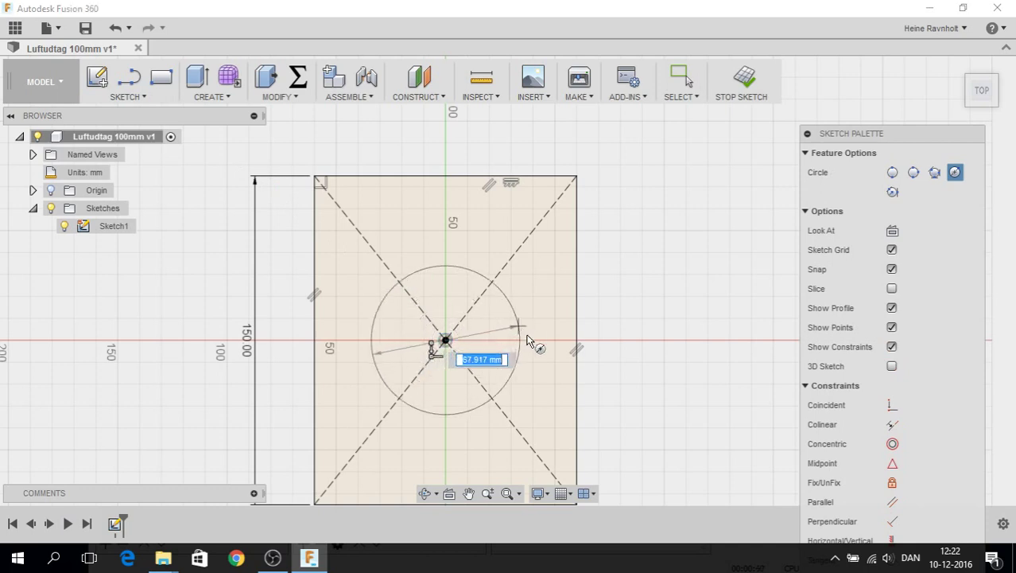
type("100")
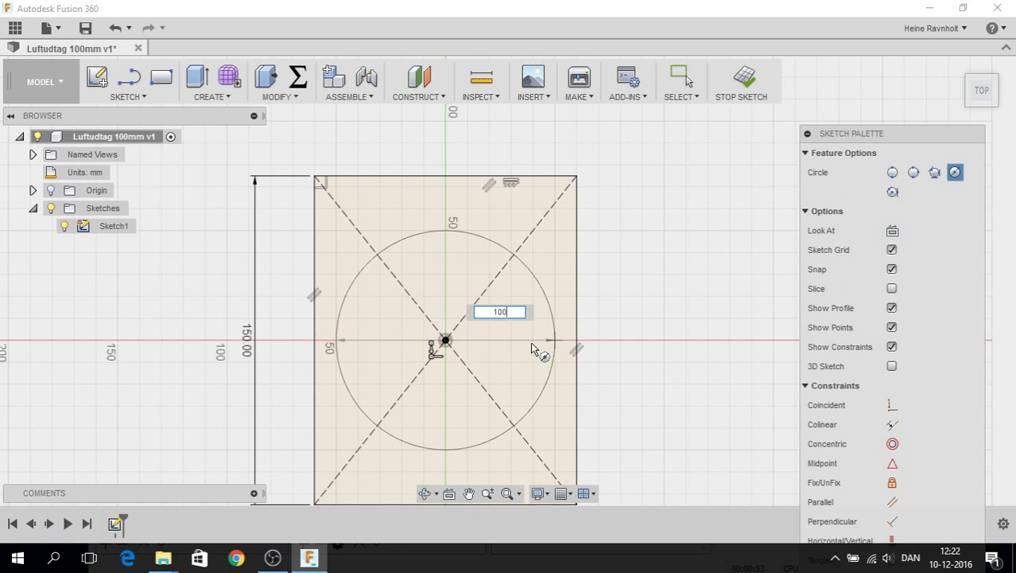
key("Return")
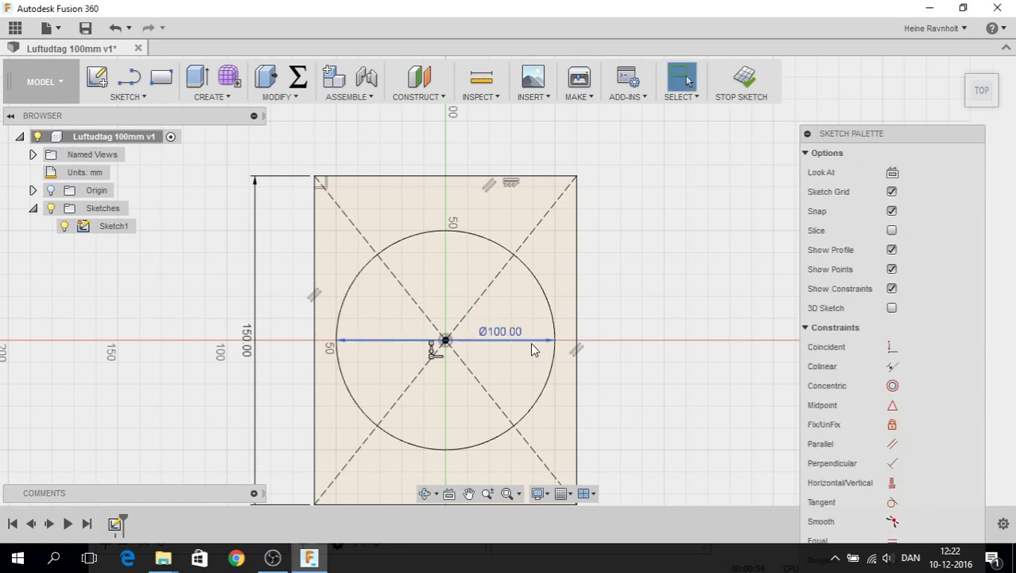
Step: Offset the Ø100 mm circle 2 mm inward to form a ring
left_click(150, 98)
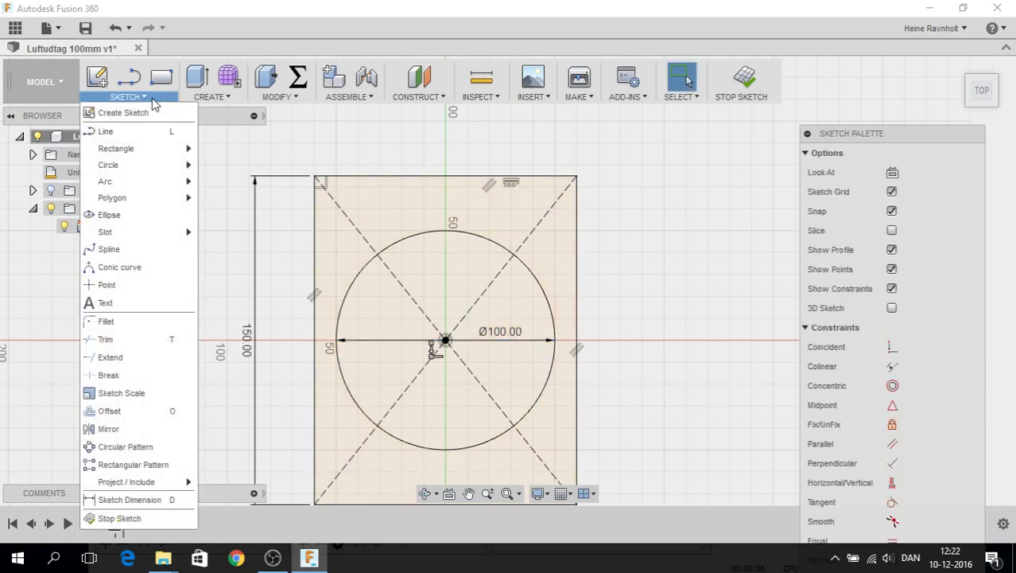
left_click(110, 412)
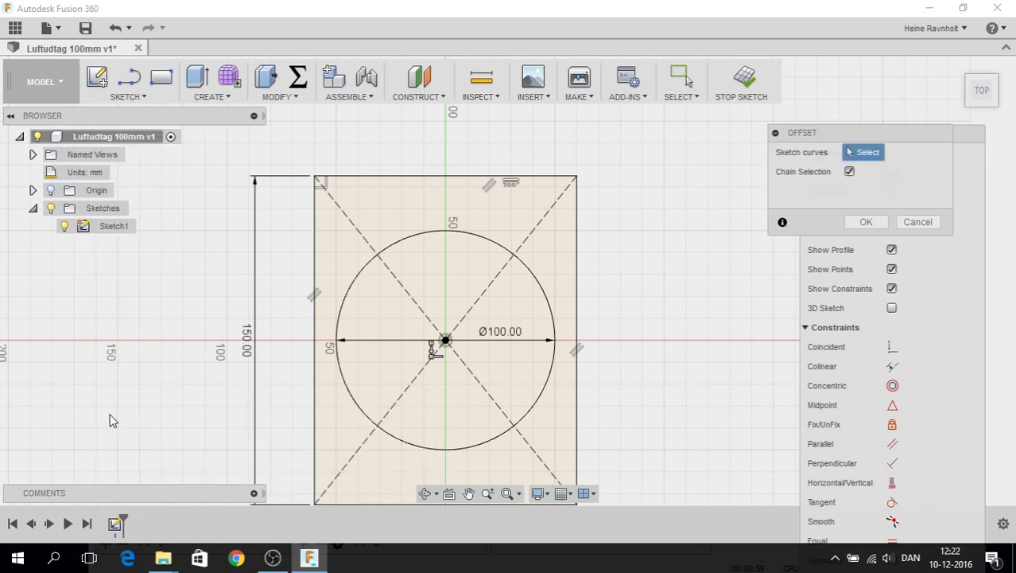
left_click(351, 302)
left_click_drag(342, 295, 351, 301)
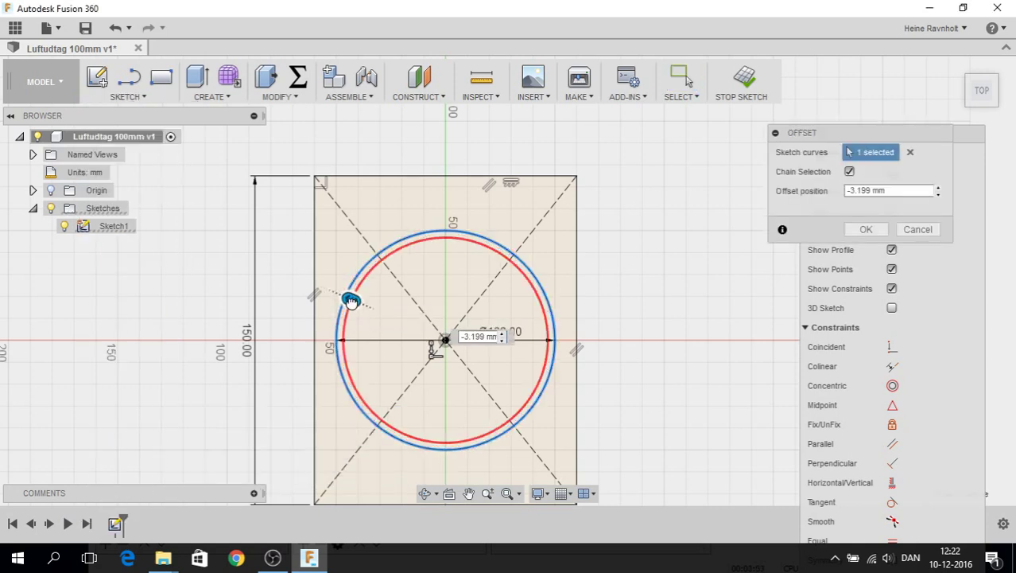
type("-2")
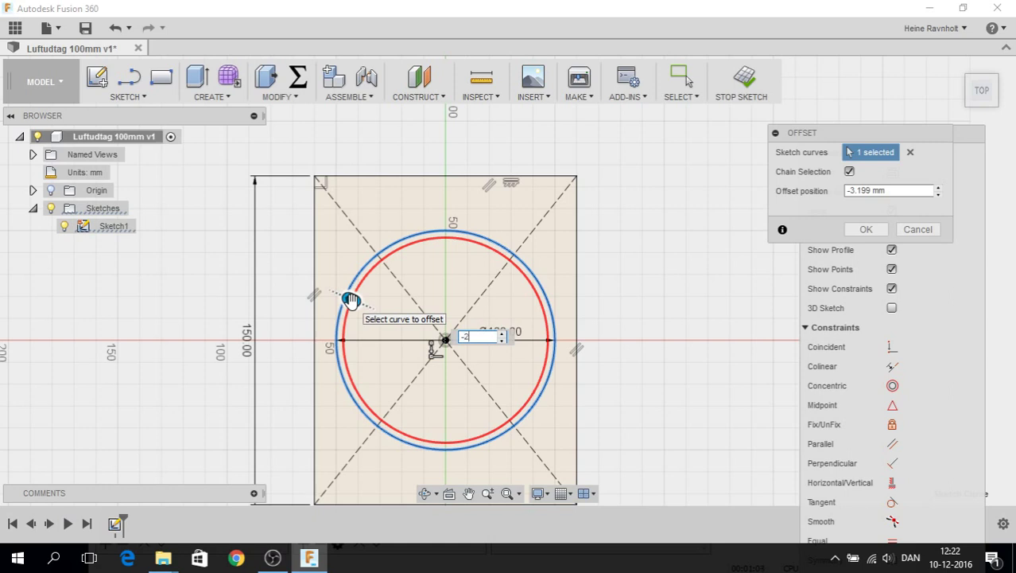
key("Return")
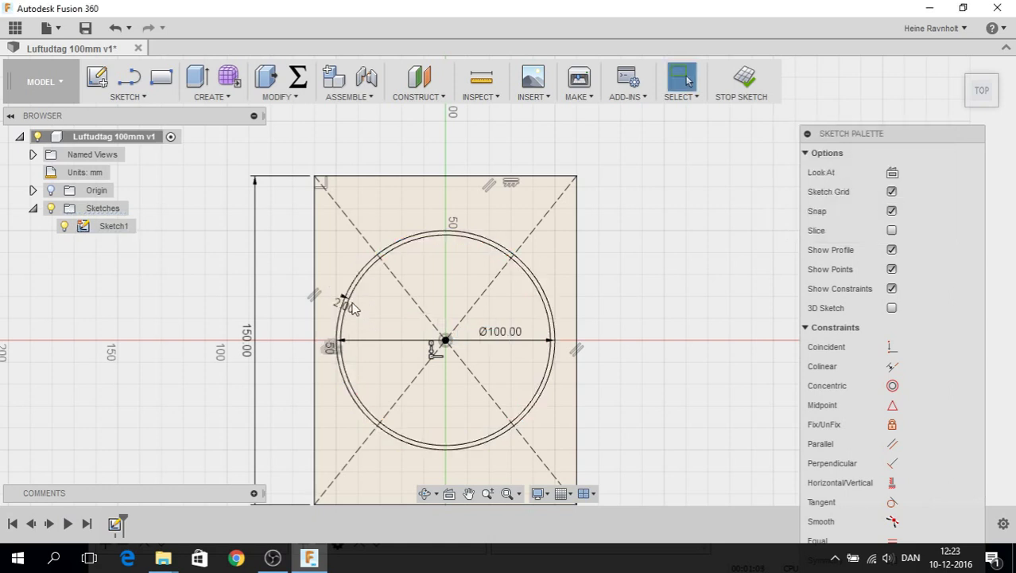
Step: Place Ø6 mm screw-hole circles near the top-left and top-right corners
left_click(159, 101)
mouse_move(108, 165)
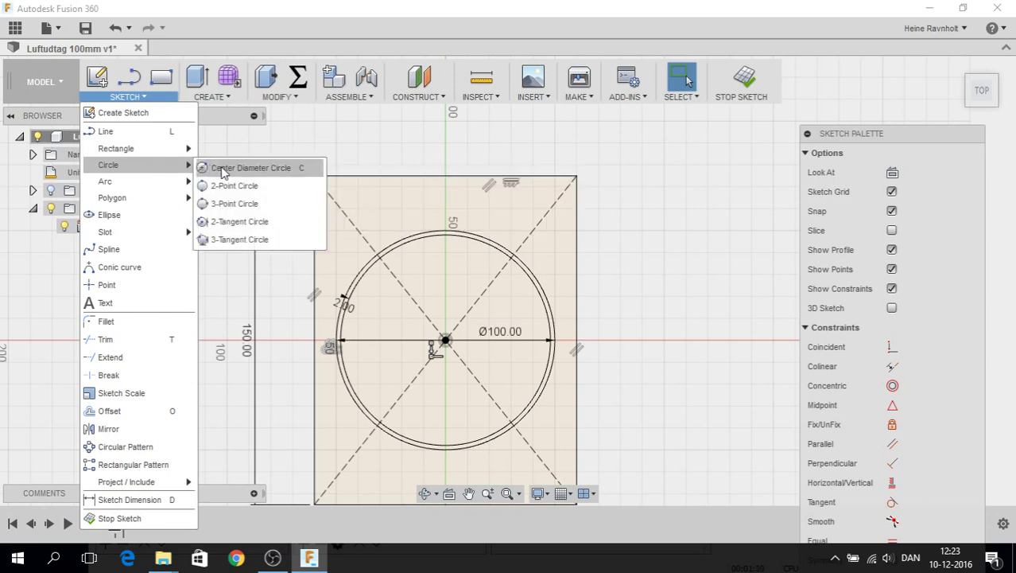
left_click(223, 173)
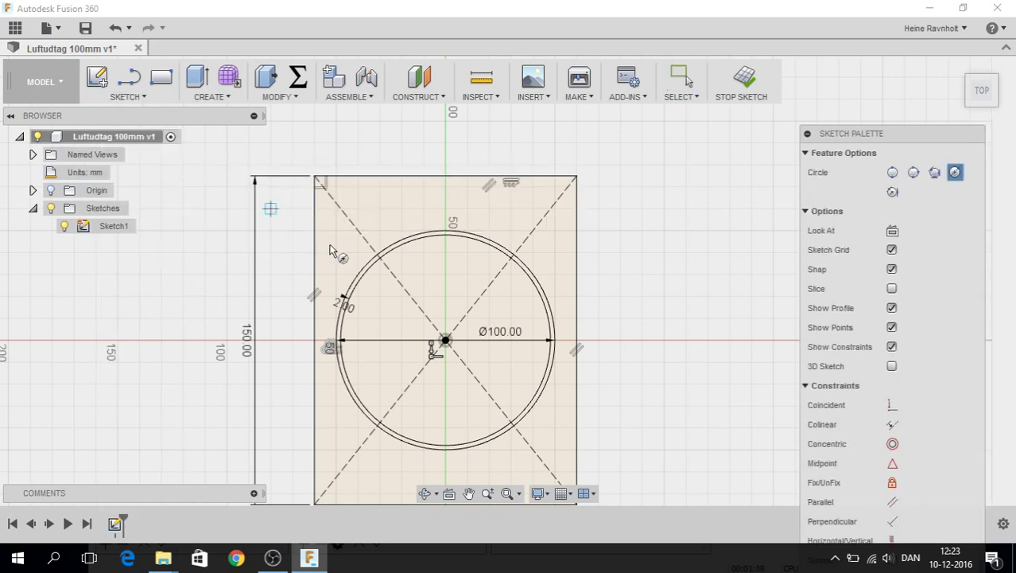
left_click(359, 209)
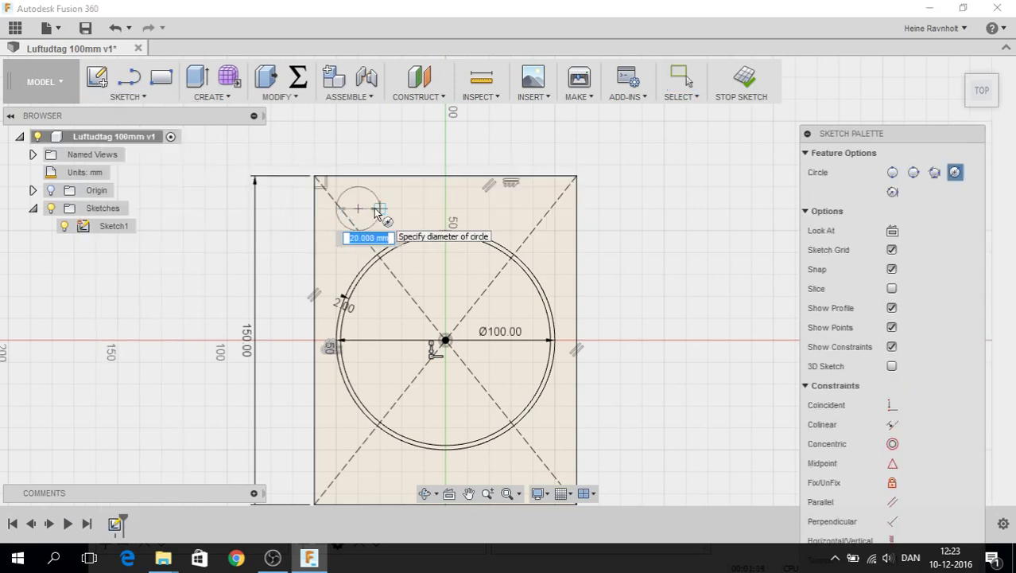
type("6")
key("Return")
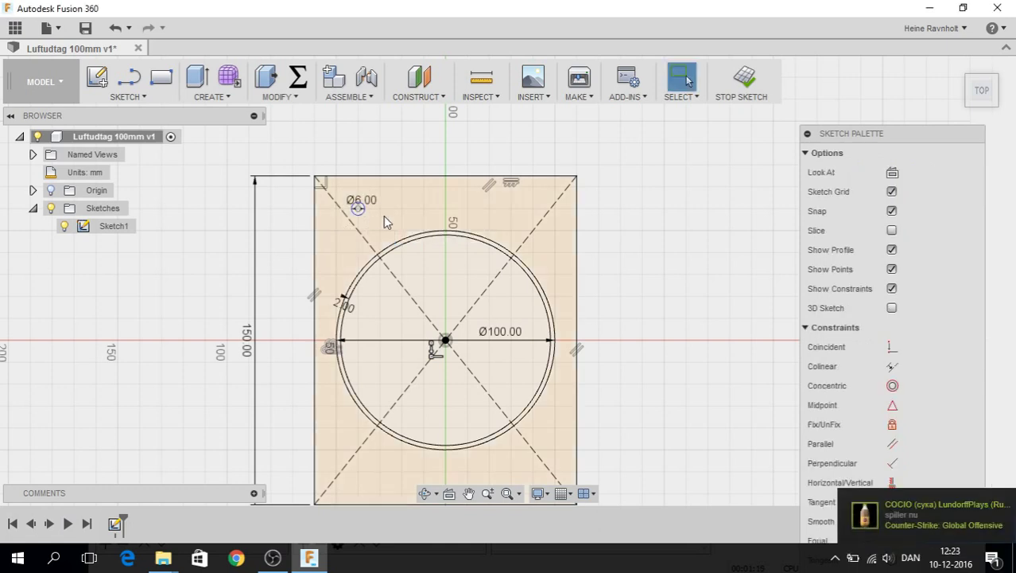
key("c")
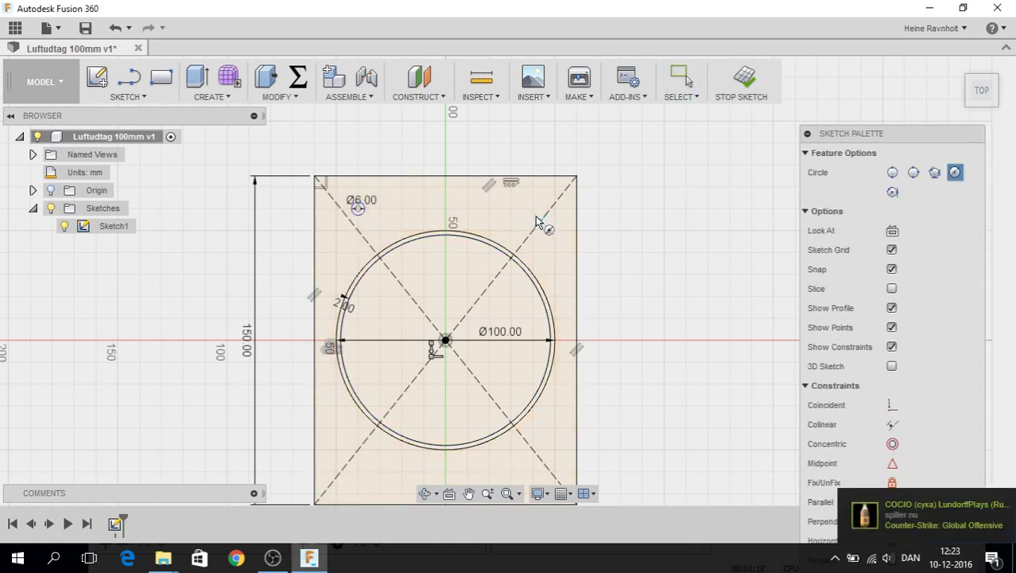
left_click(532, 208)
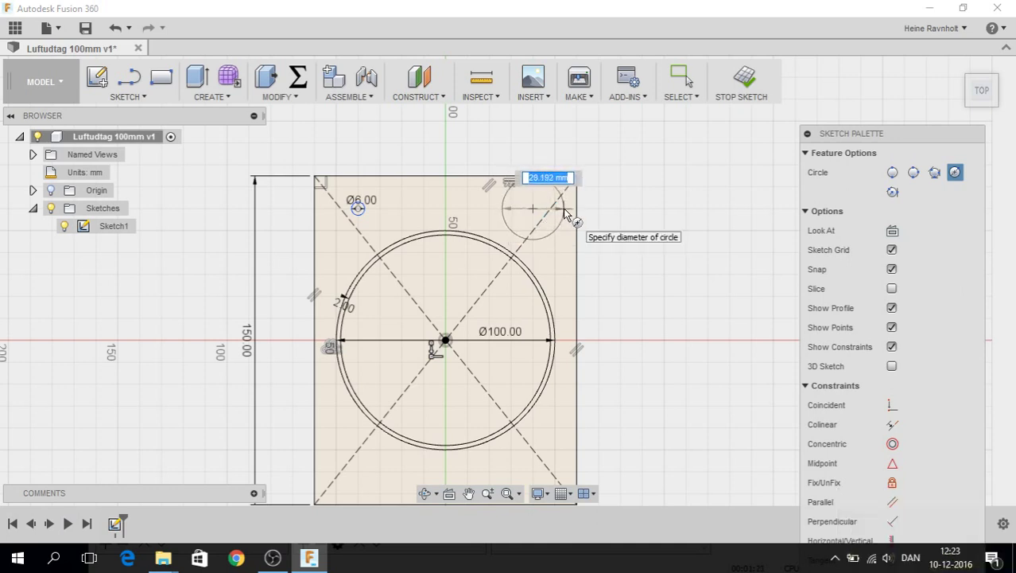
type("6")
key("Return")
key("Escape")
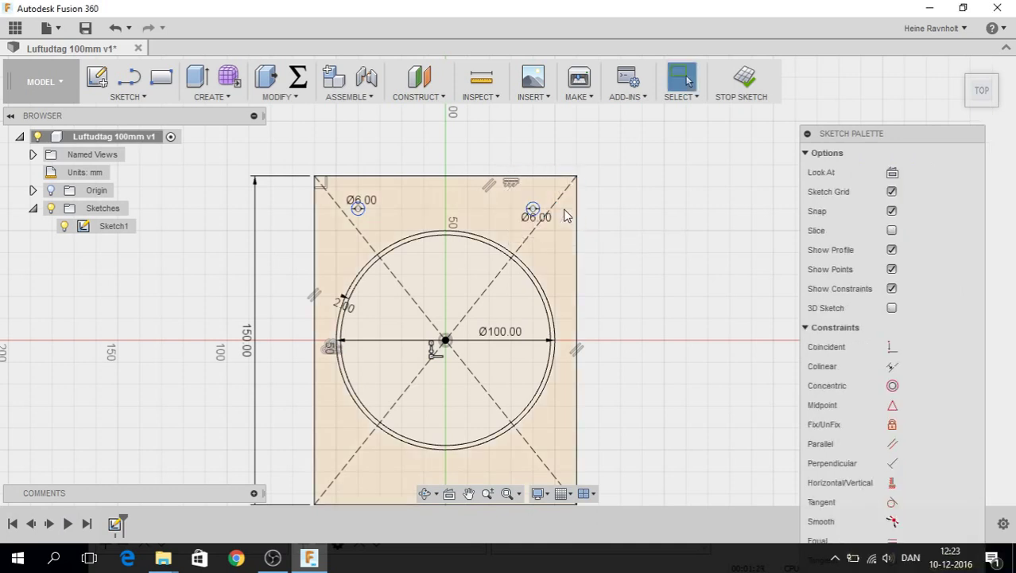
Step: Add Ø6 mm screw-hole circles near the bottom-left and bottom-right corners
middle_click_drag(634, 395, 608, 288)
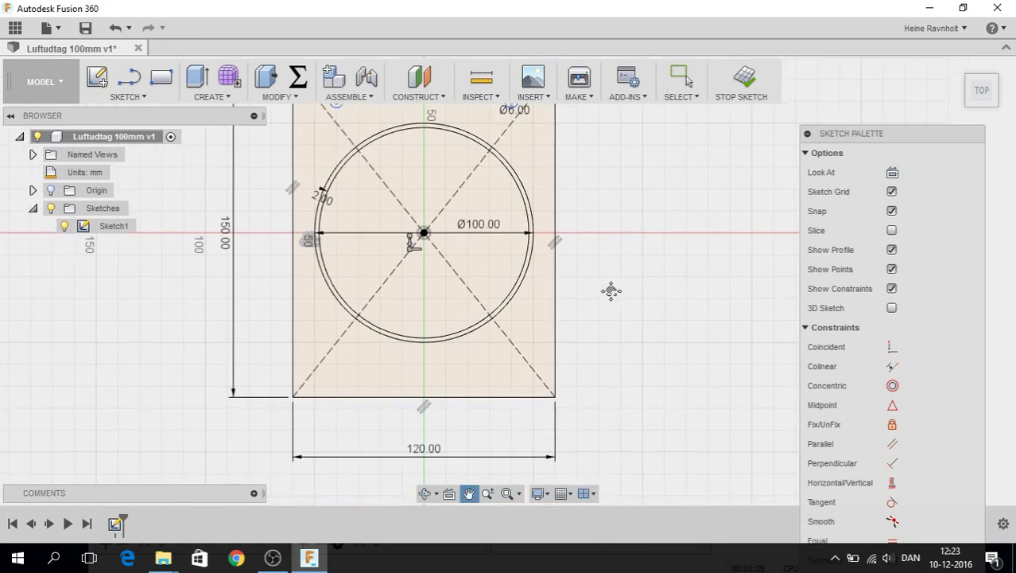
key("c")
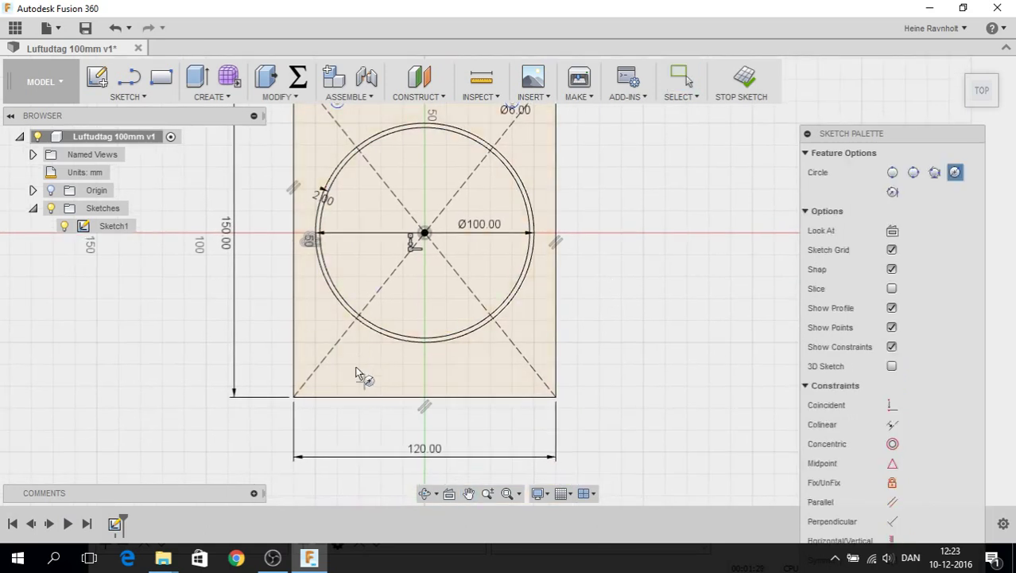
left_click(358, 364)
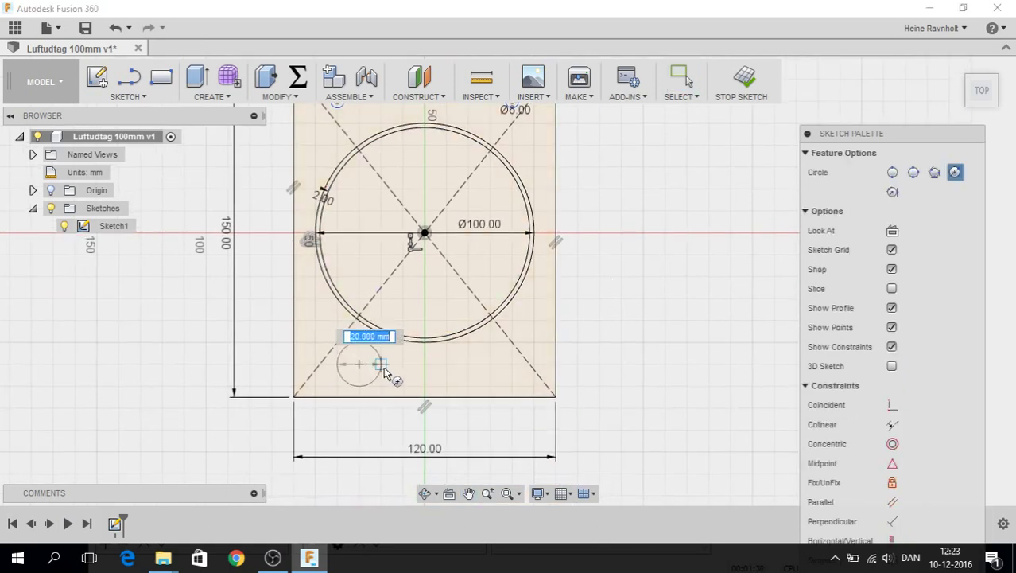
type("6")
key("Return")
key("Escape")
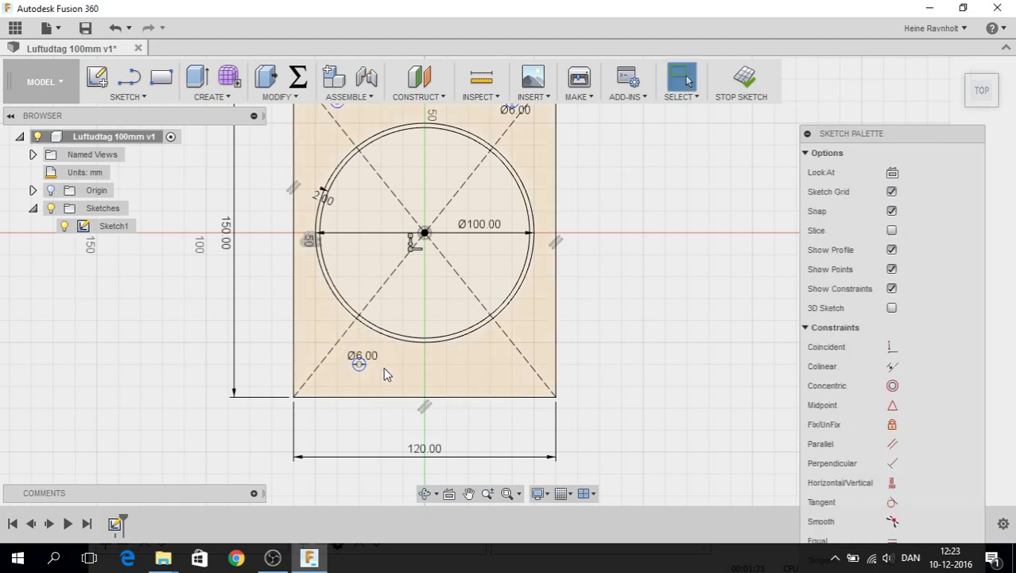
key("c")
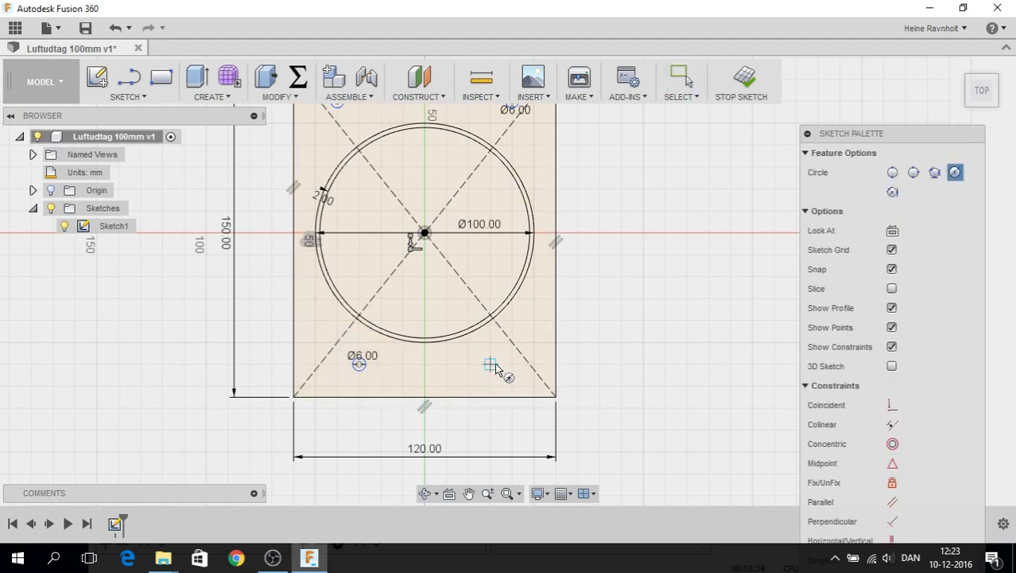
left_click(489, 364)
type("6")
key("Return")
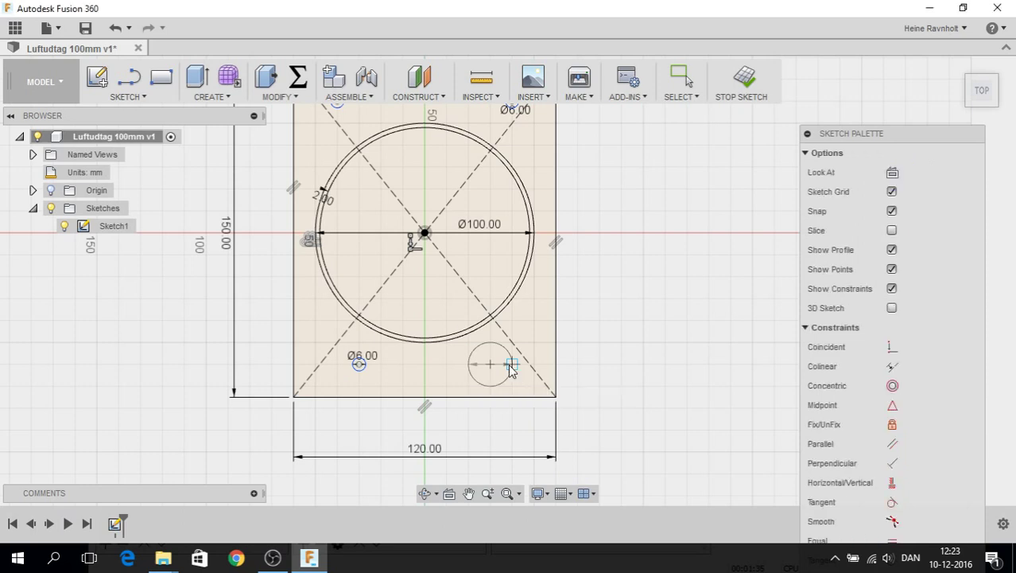
key("Escape")
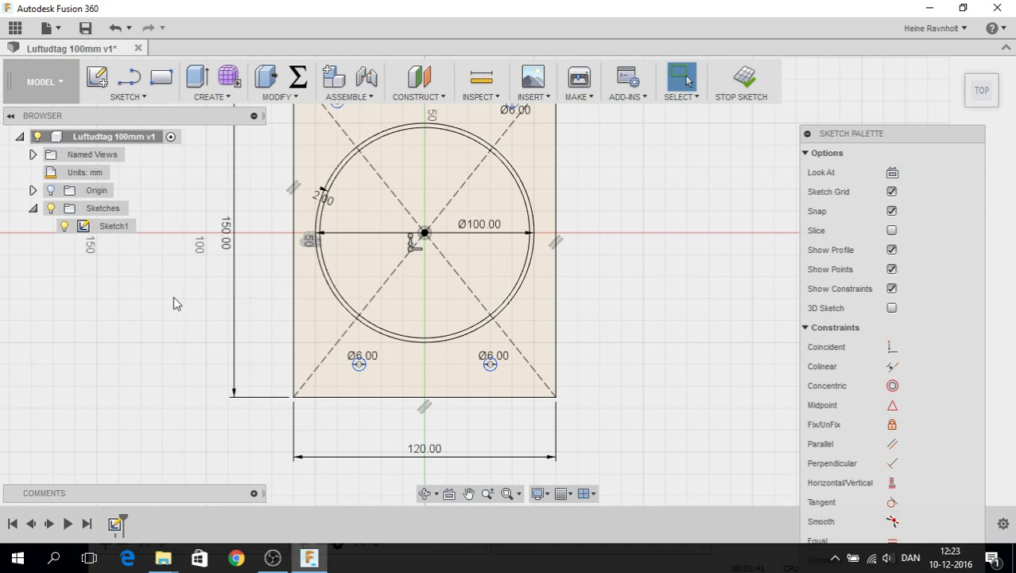
Step: Dimension the bottom-left hole 15 mm from the left edge and 15 mm from the bottom edge
left_click_drag(173, 299, 190, 306)
right_click(182, 298)
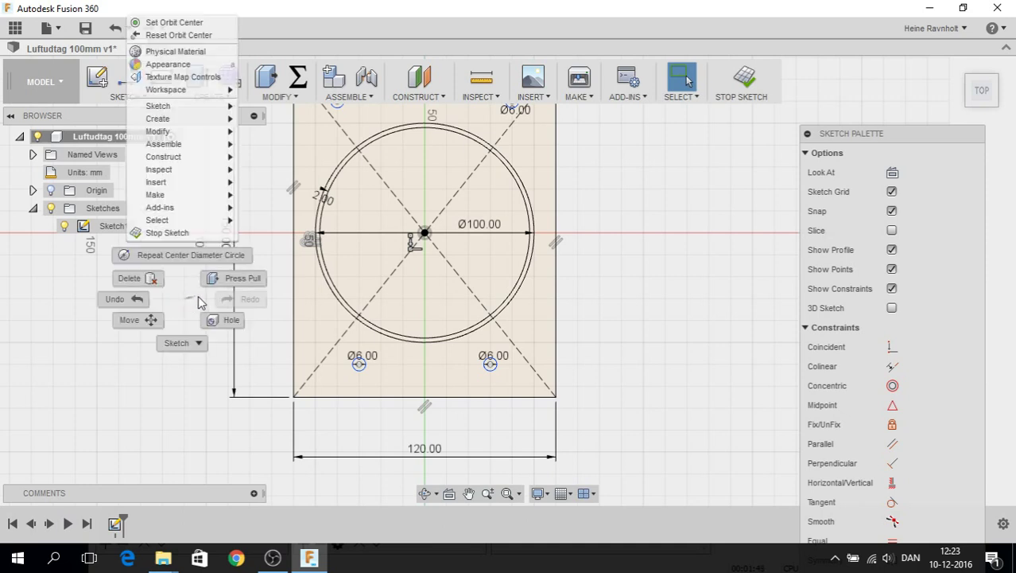
left_click(198, 298)
right_click(170, 295)
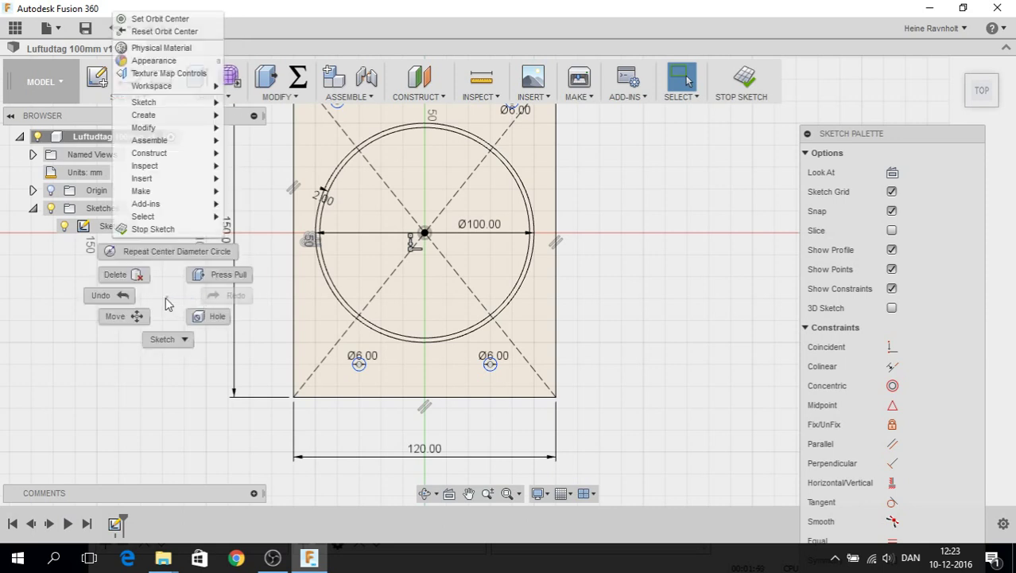
left_click(165, 297)
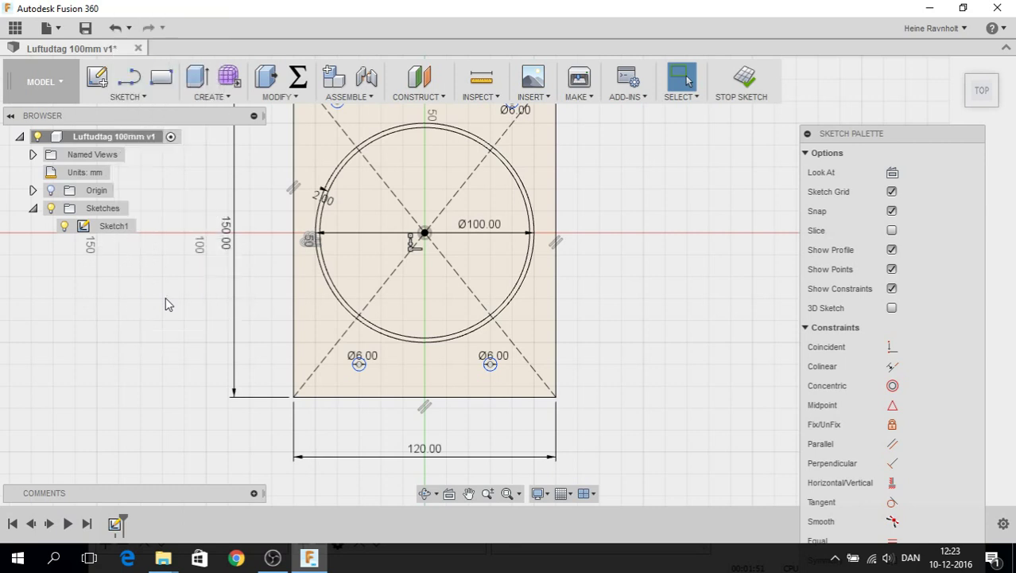
left_click(125, 97)
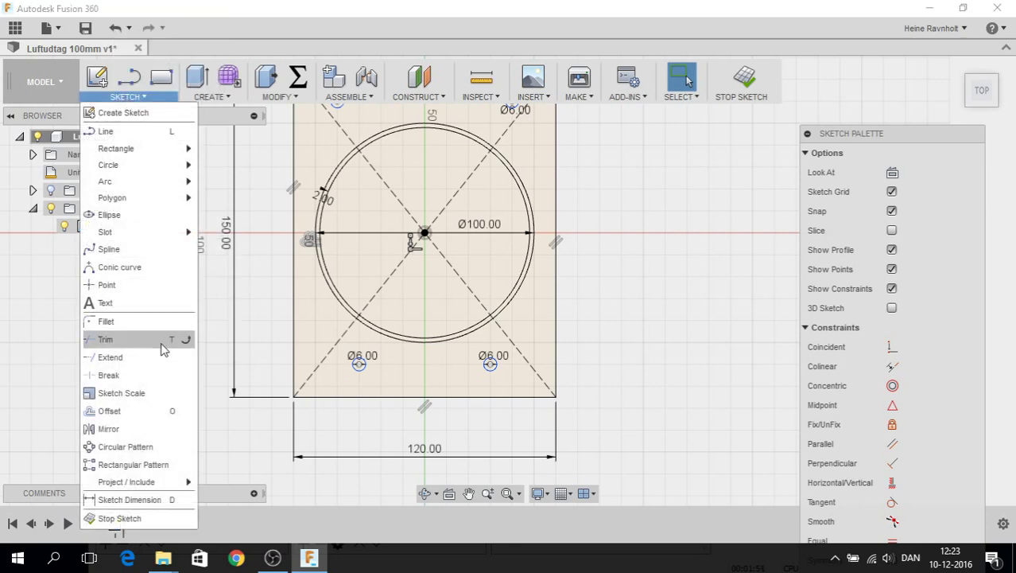
left_click(129, 500)
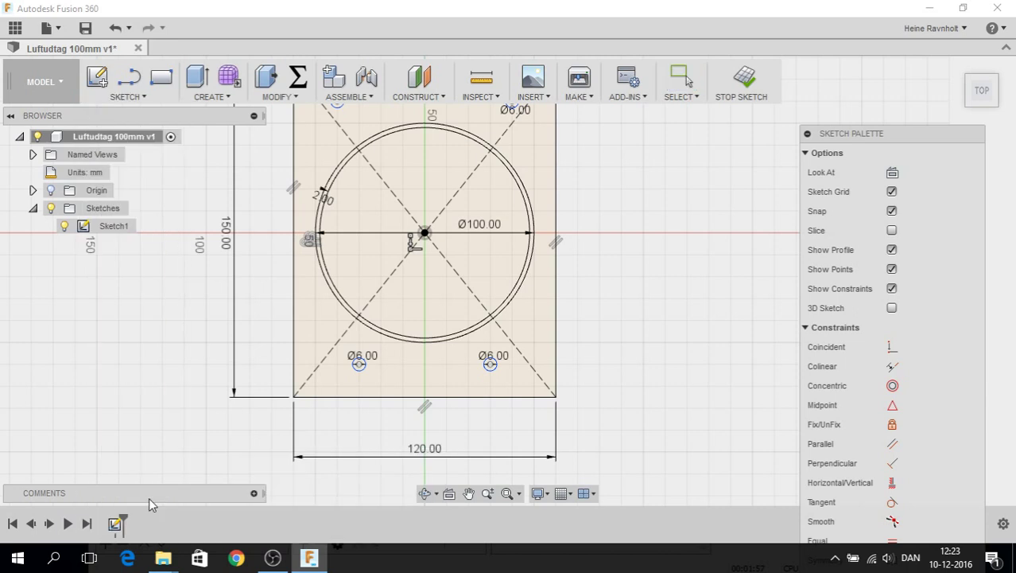
left_click(359, 365)
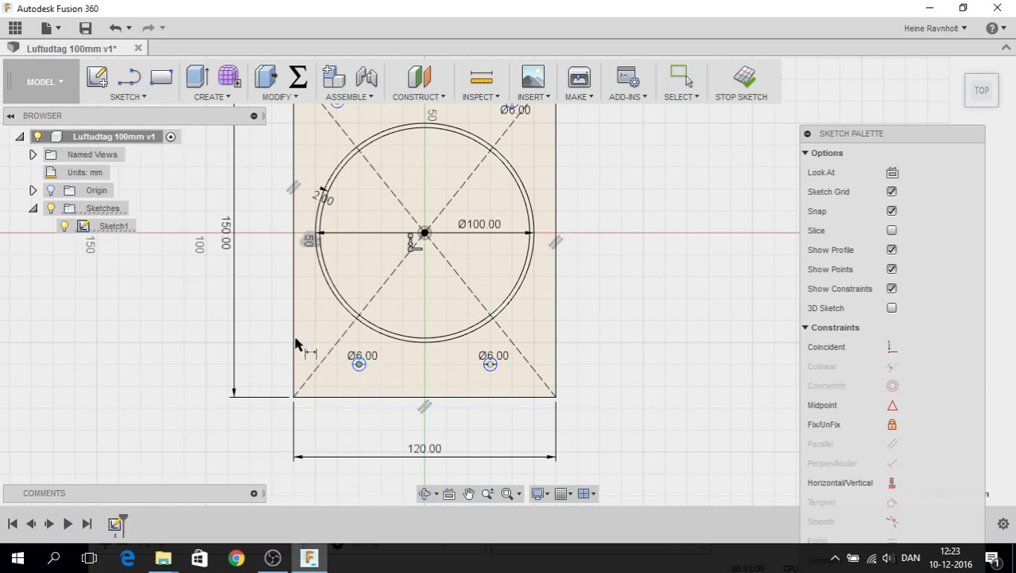
left_click(295, 344)
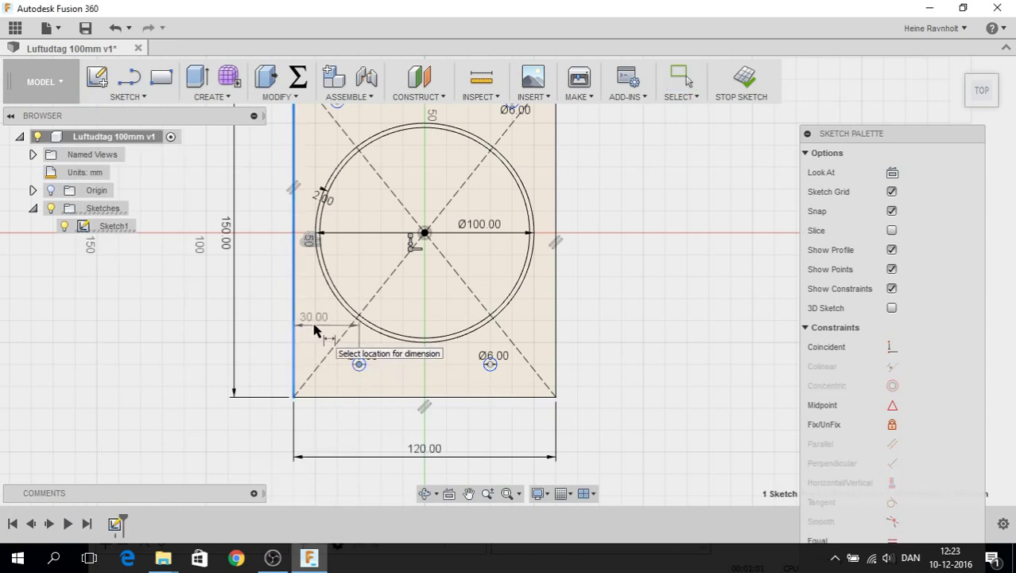
left_click(314, 332)
type("15")
key("Return")
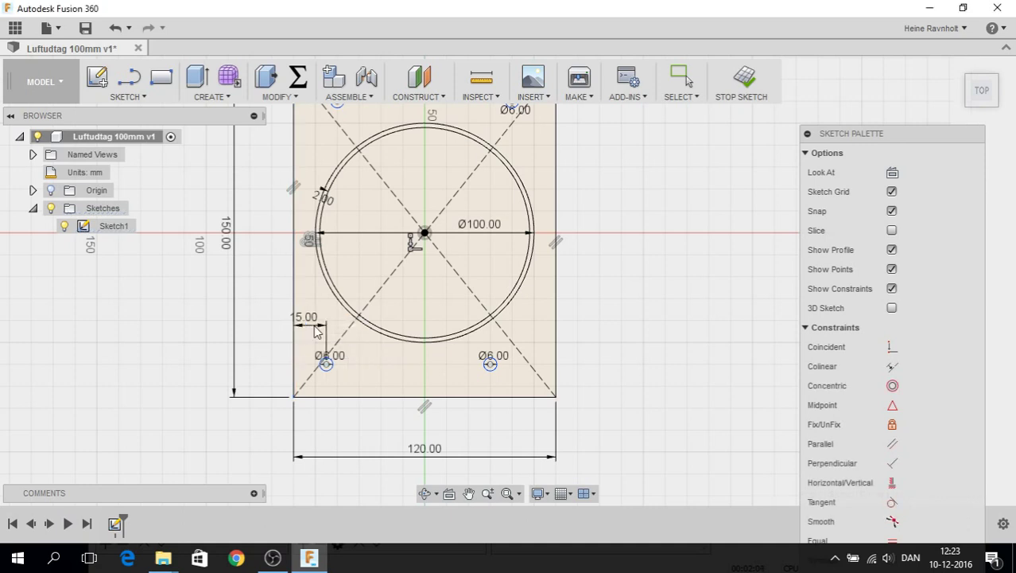
left_click(327, 365)
left_click(351, 397)
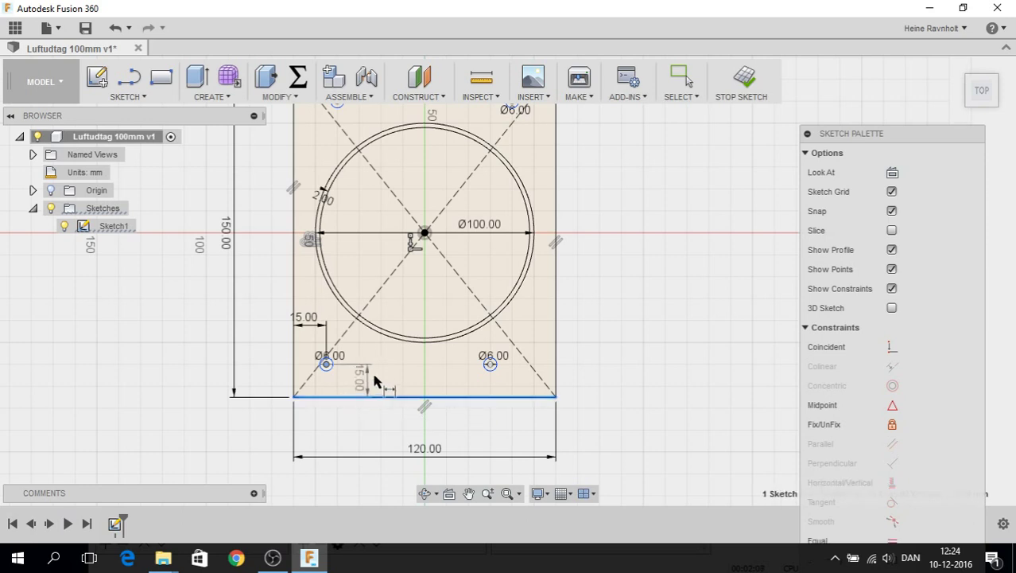
left_click(380, 380)
key("Return")
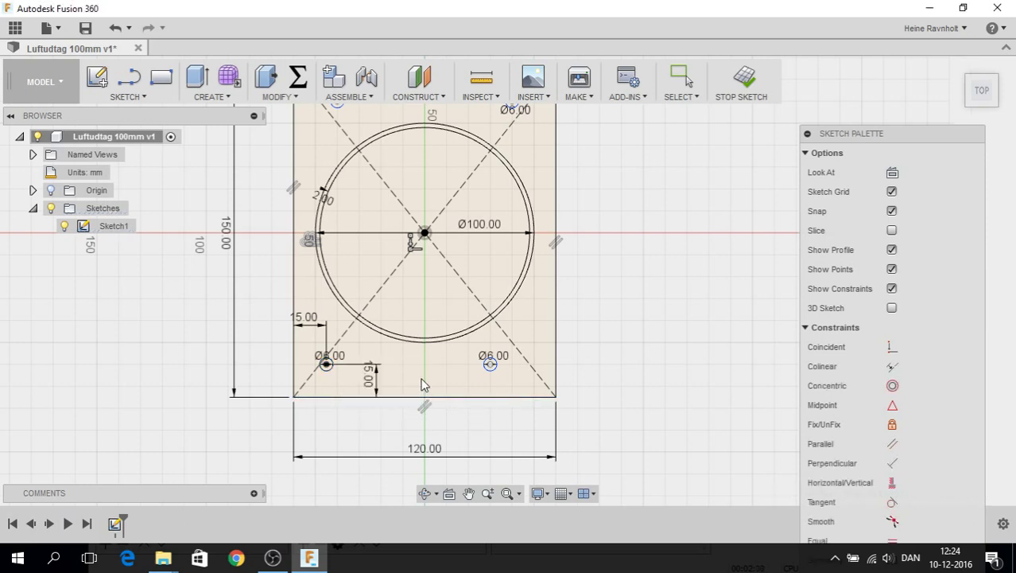
Step: Dimension the bottom-right hole 15 mm from the bottom edge and 15 mm from the right edge
left_click(490, 364)
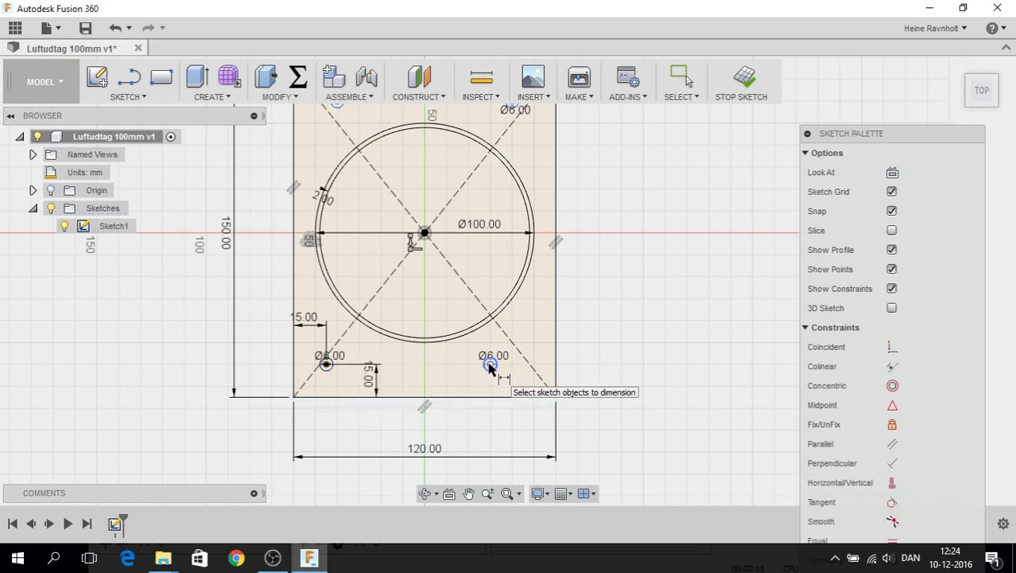
left_click(488, 395)
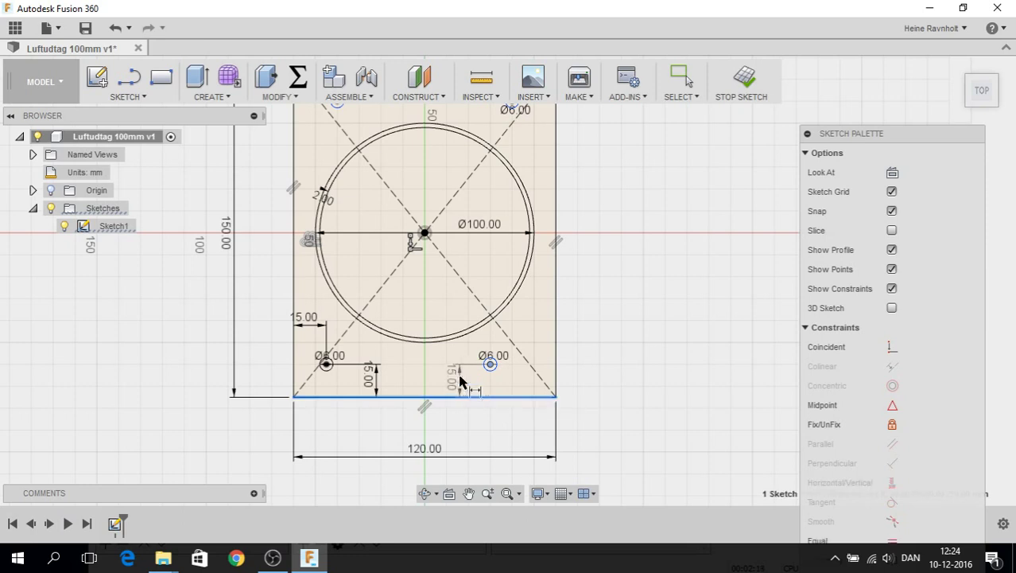
left_click(462, 381)
key("Return")
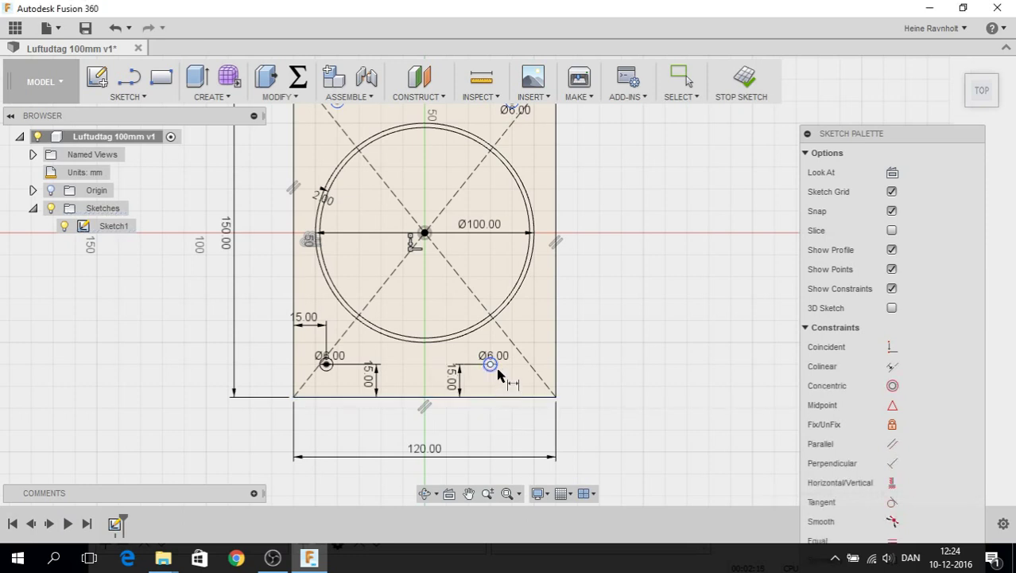
left_click(490, 364)
left_click(555, 338)
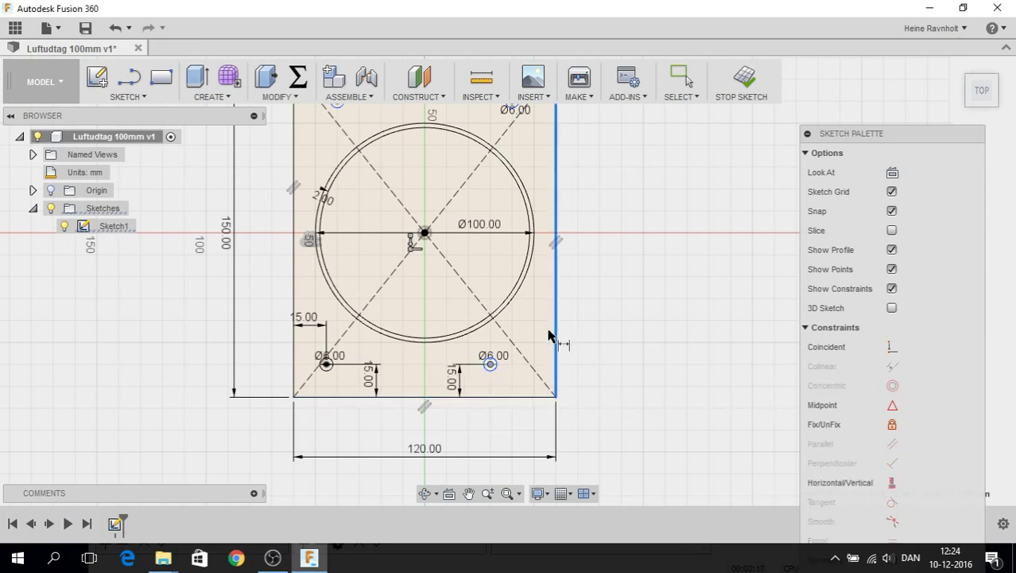
left_click(532, 341)
type("15")
key("Return")
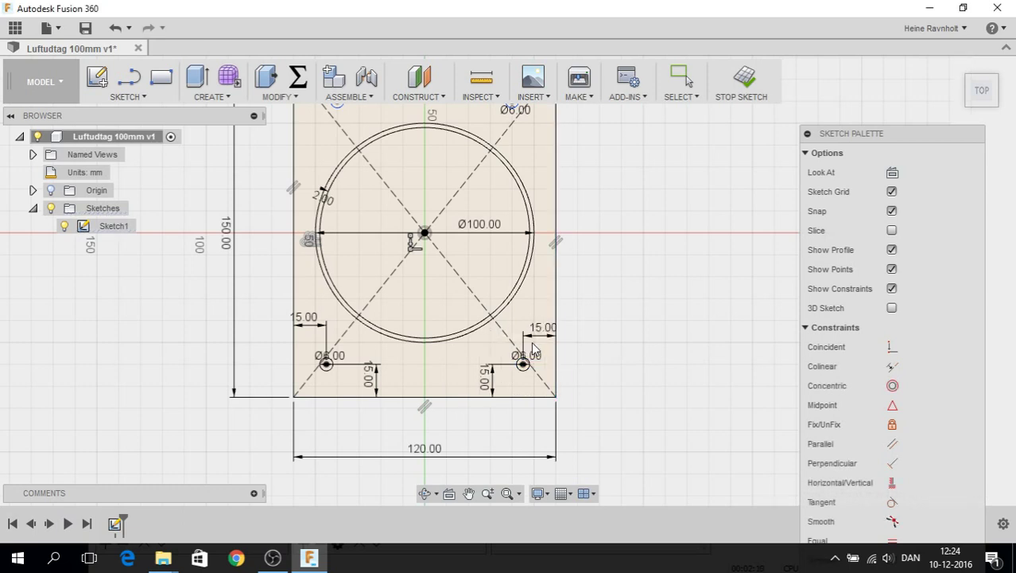
mouse_move(619, 247)
middle_mouse_down()
mouse_move(626, 340)
mouse_move(652, 336)
middle_mouse_up()
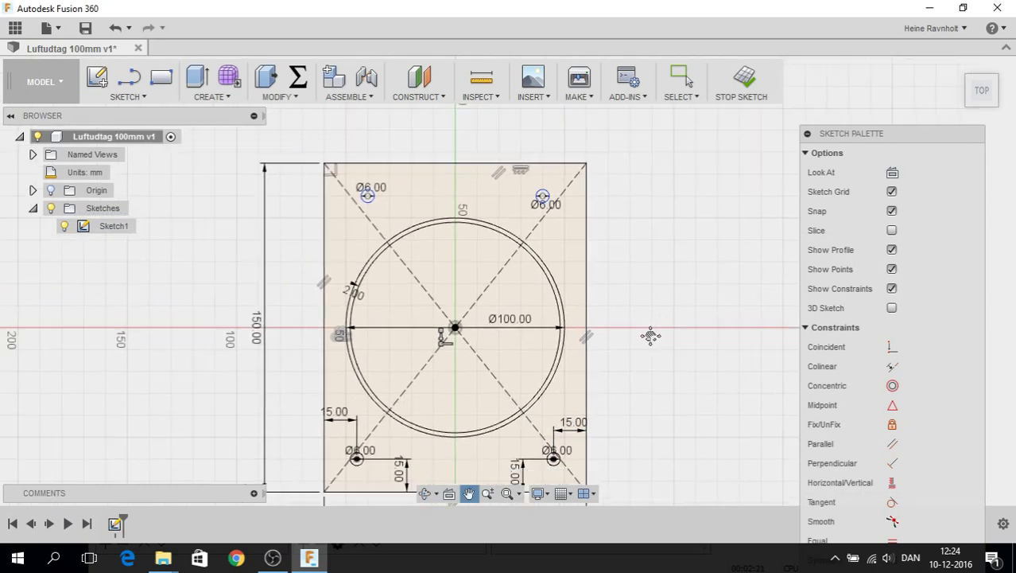
Step: Dimension the top-left hole 15 mm from the left edge and the top edge
left_click(370, 196)
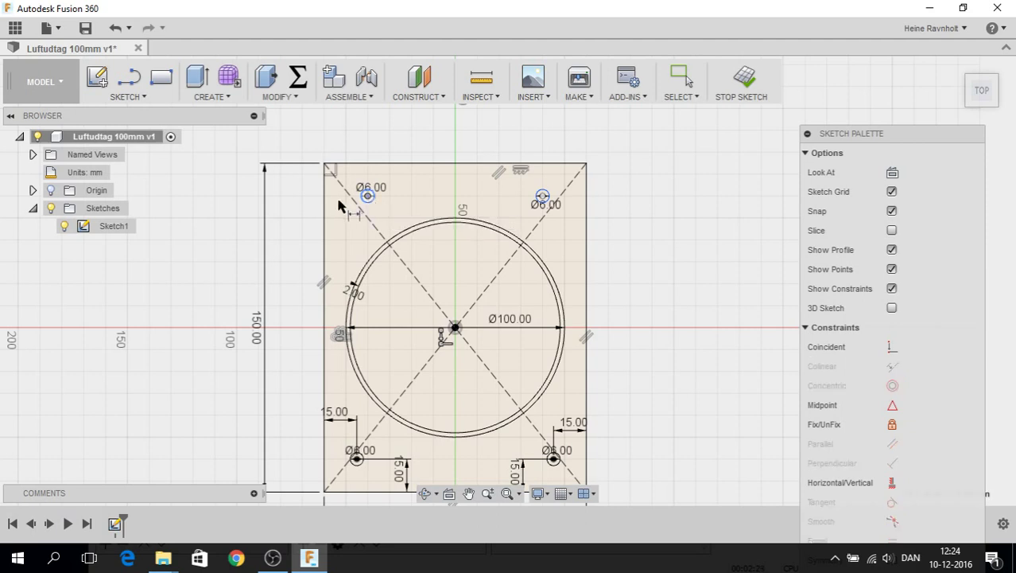
left_click(332, 225)
left_click(342, 229)
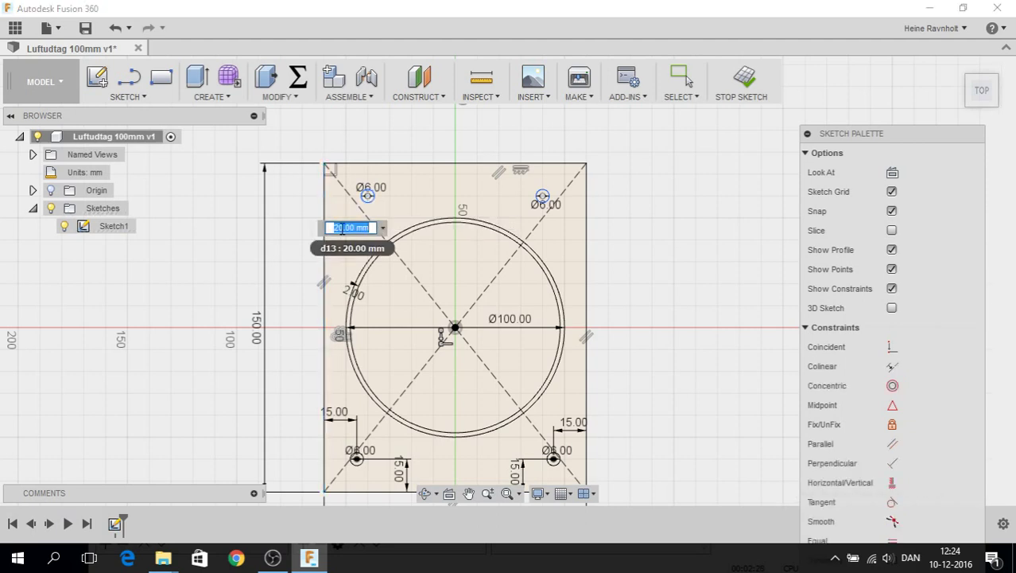
type("15")
key("Return")
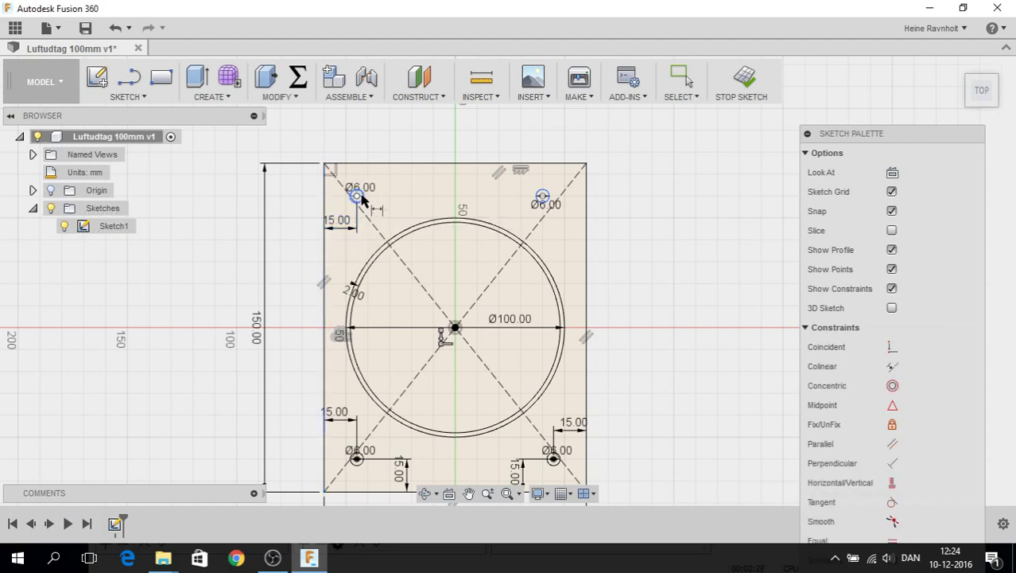
left_click(358, 196)
left_click(379, 169)
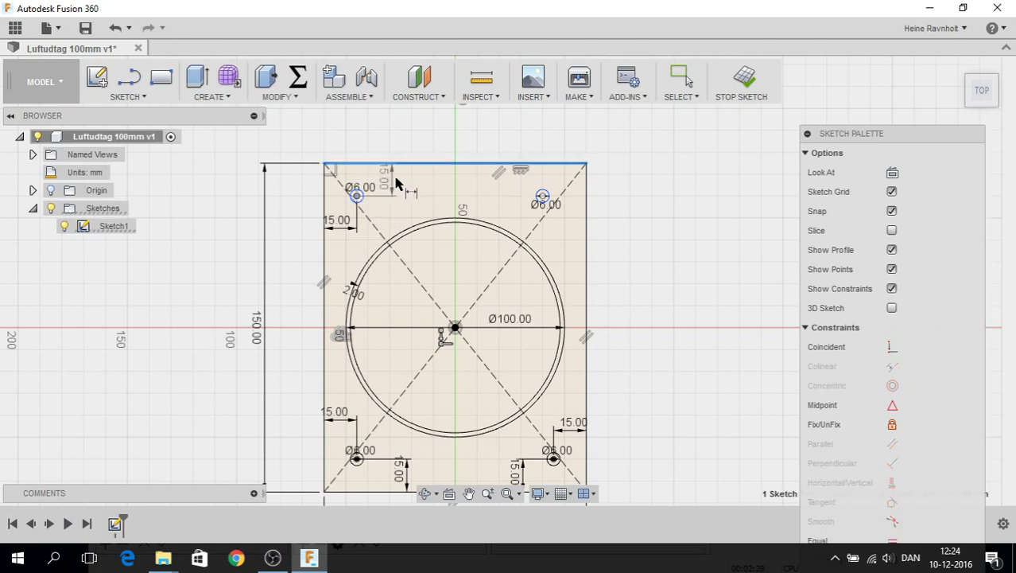
left_click(415, 199)
key("Escape")
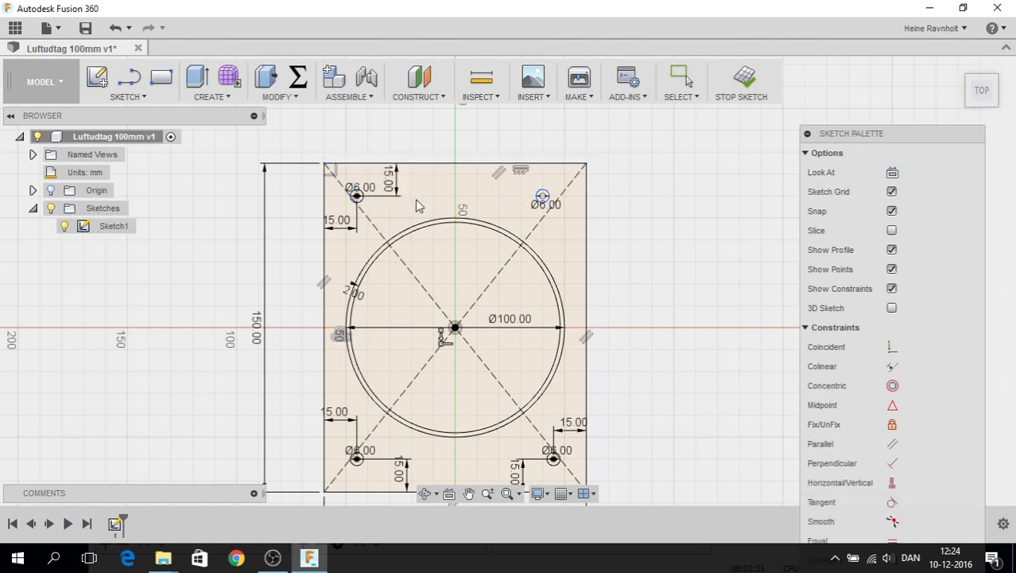
Step: Dimension the top-right hole 15 mm from the top edge and the right edge
left_click(542, 195)
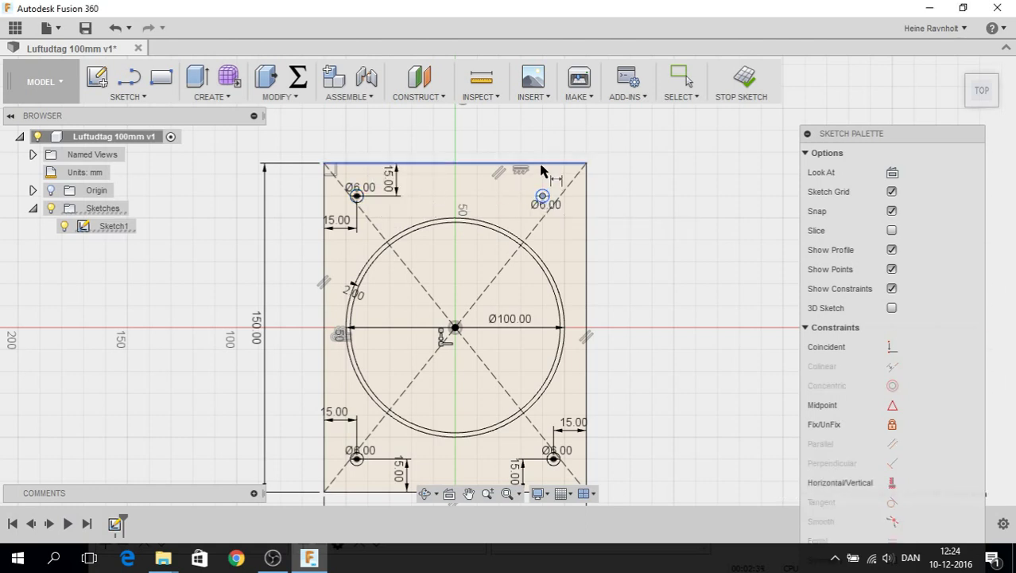
left_click(547, 165)
left_click(486, 193)
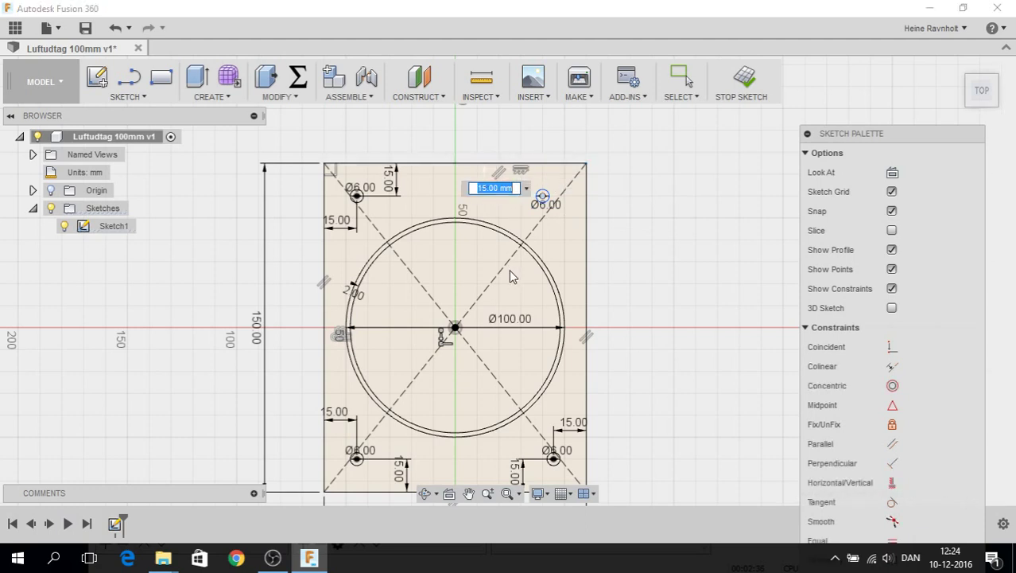
key("Return")
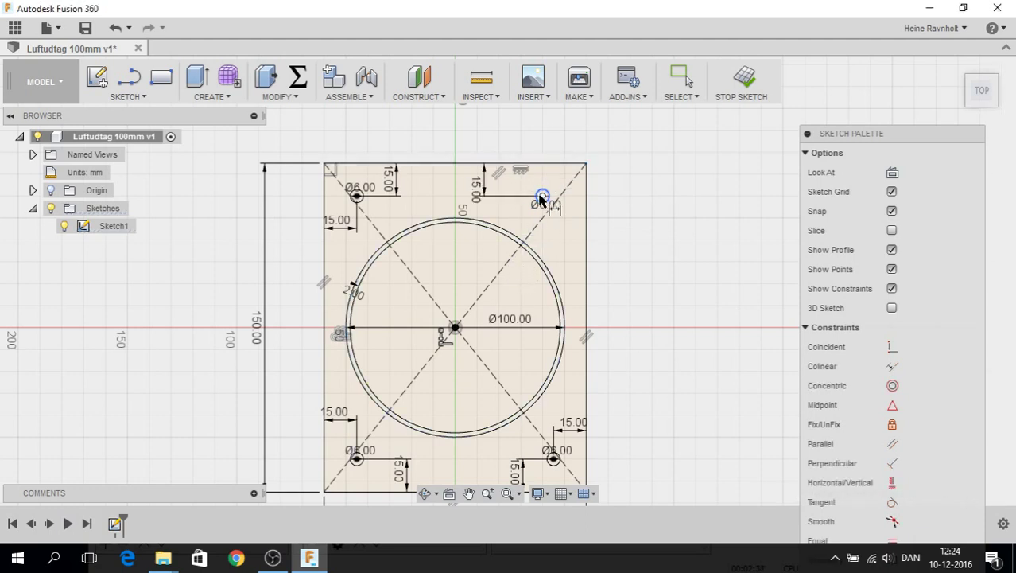
left_click(542, 195)
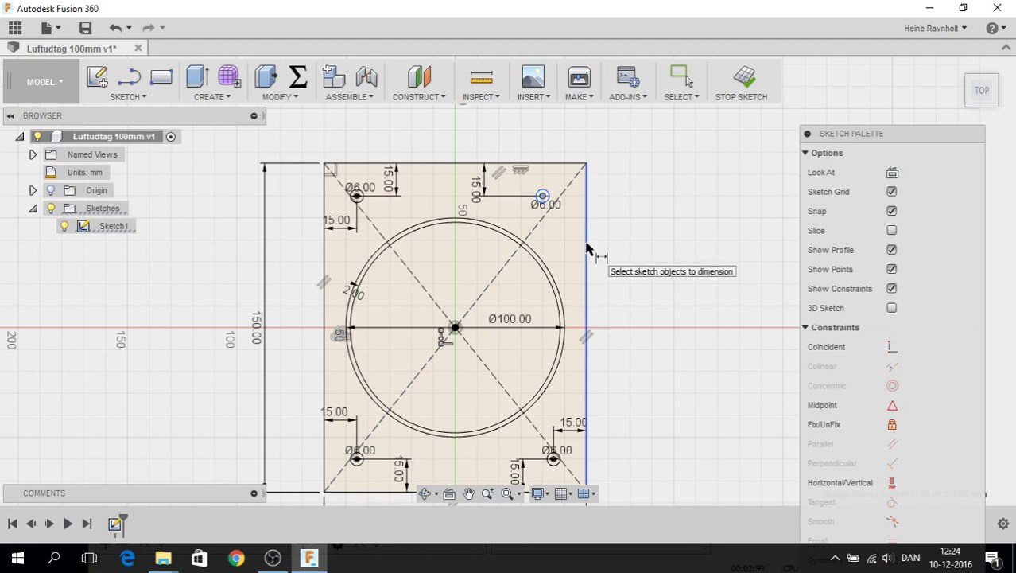
left_click(586, 250)
left_click(567, 238)
type("1")
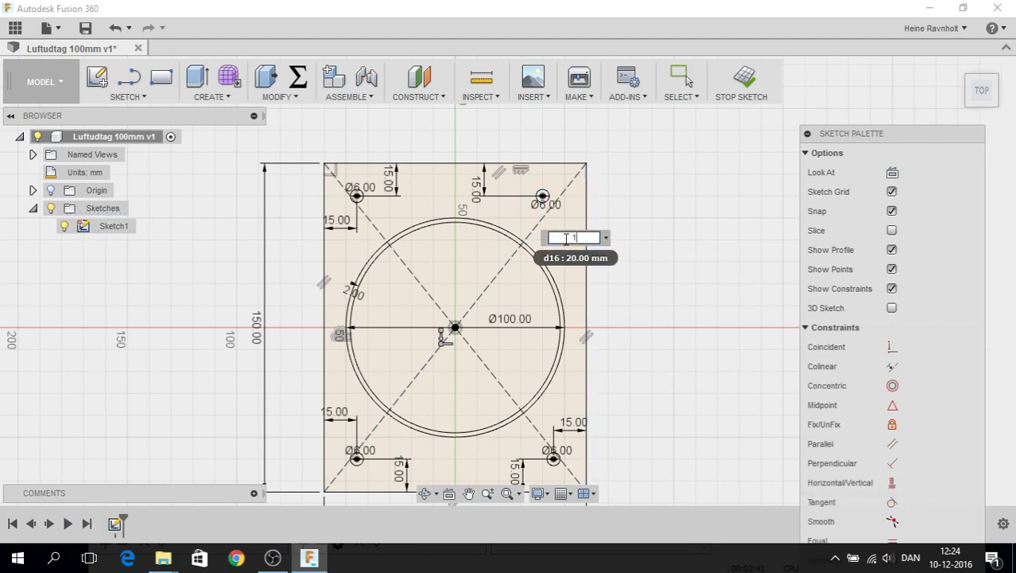
type("5")
key("Return")
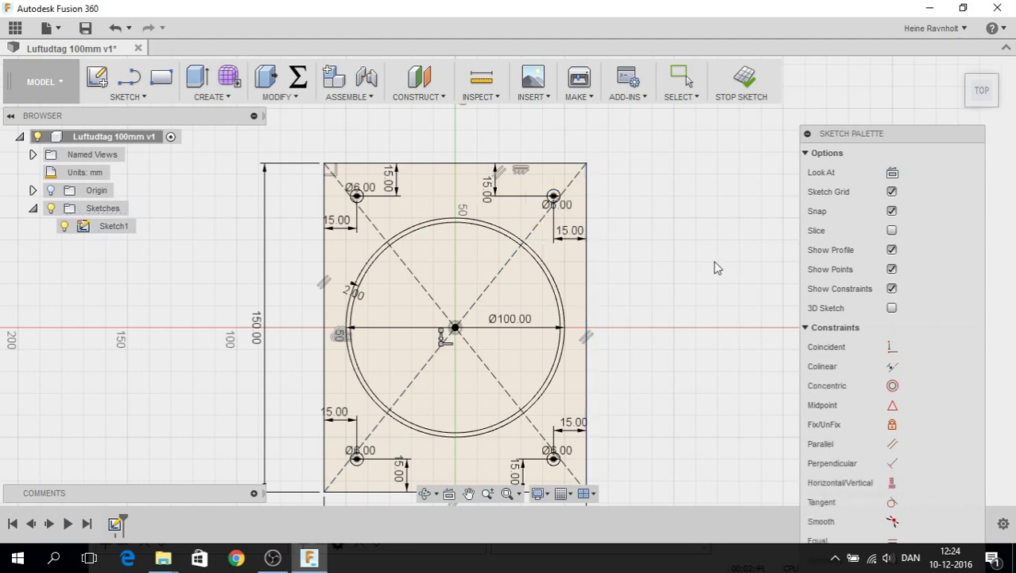
Step: Finish the sketch, extrude the plate profile 3 mm thick, and show Sketch1 again
left_click(745, 83)
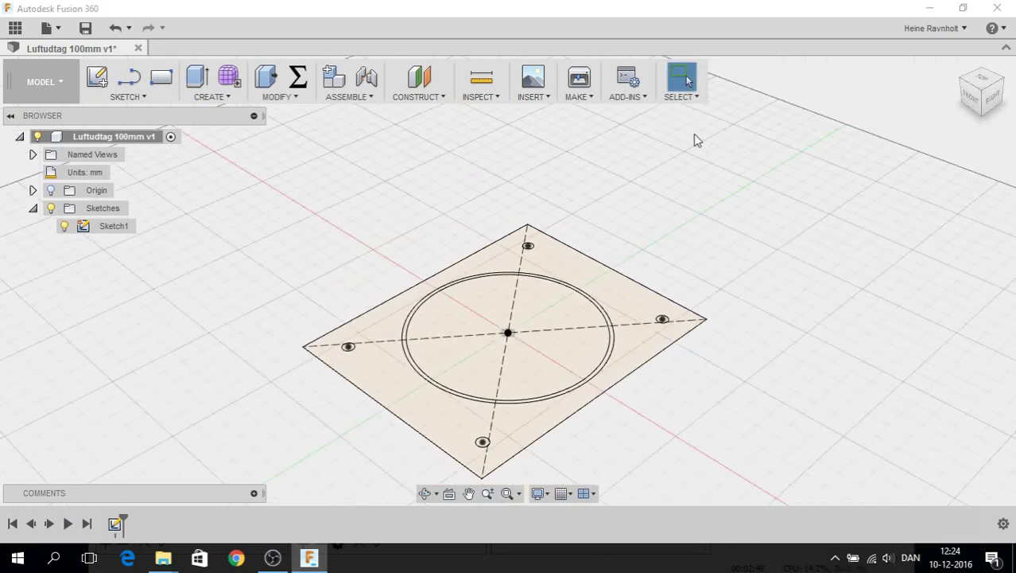
left_click(197, 76)
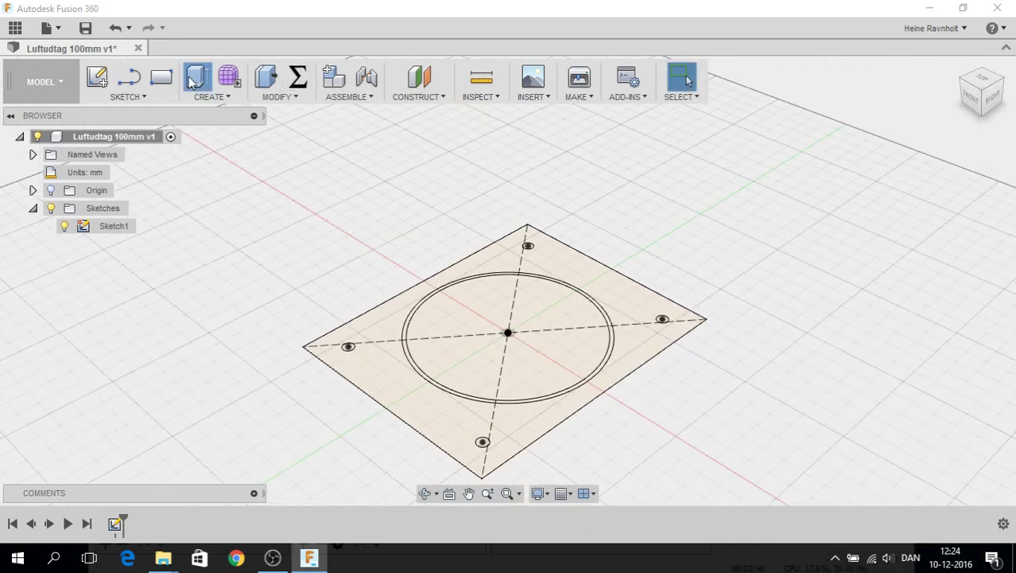
left_click(380, 319)
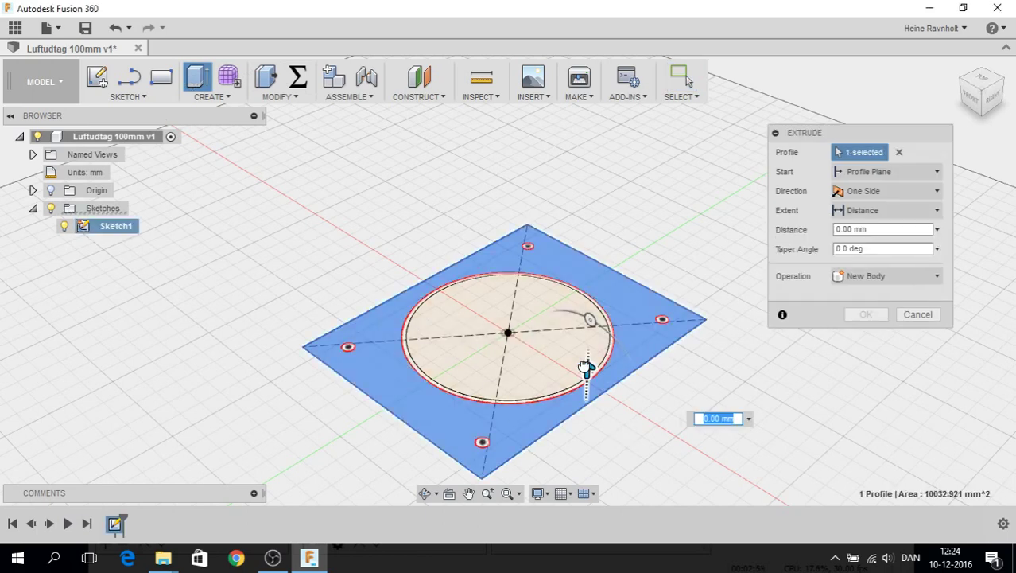
left_click_drag(586, 366, 589, 347)
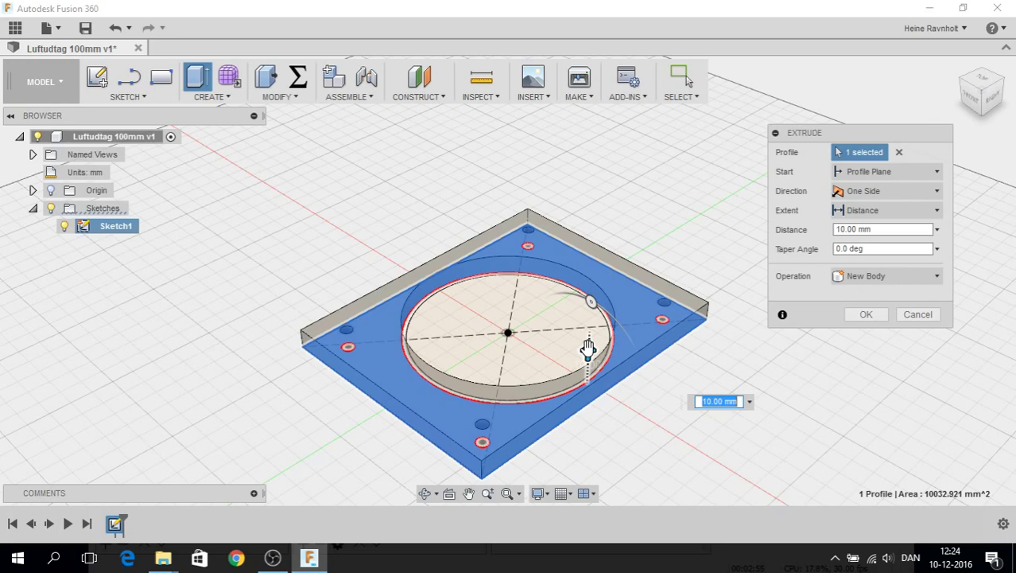
type("3")
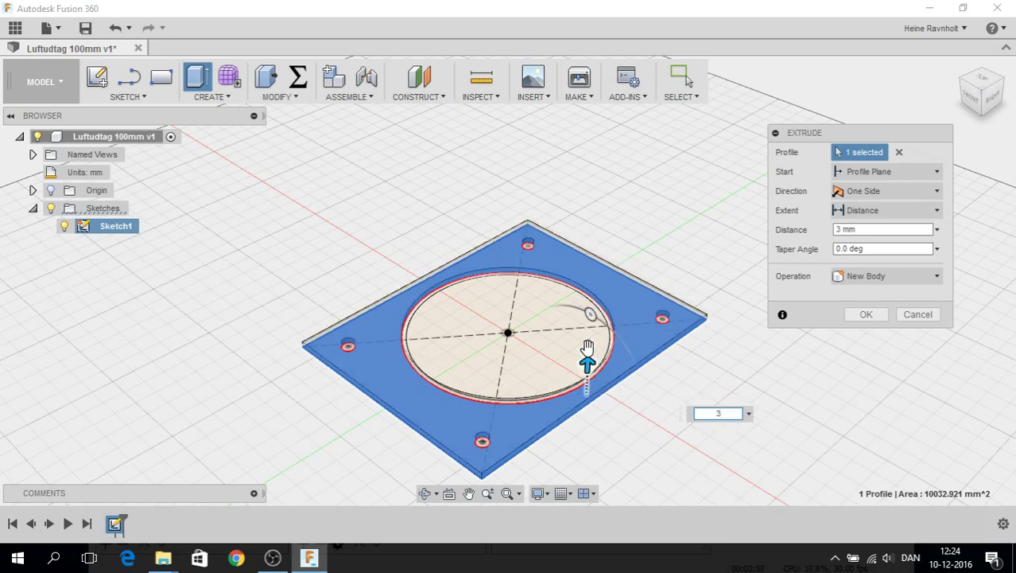
key("Return")
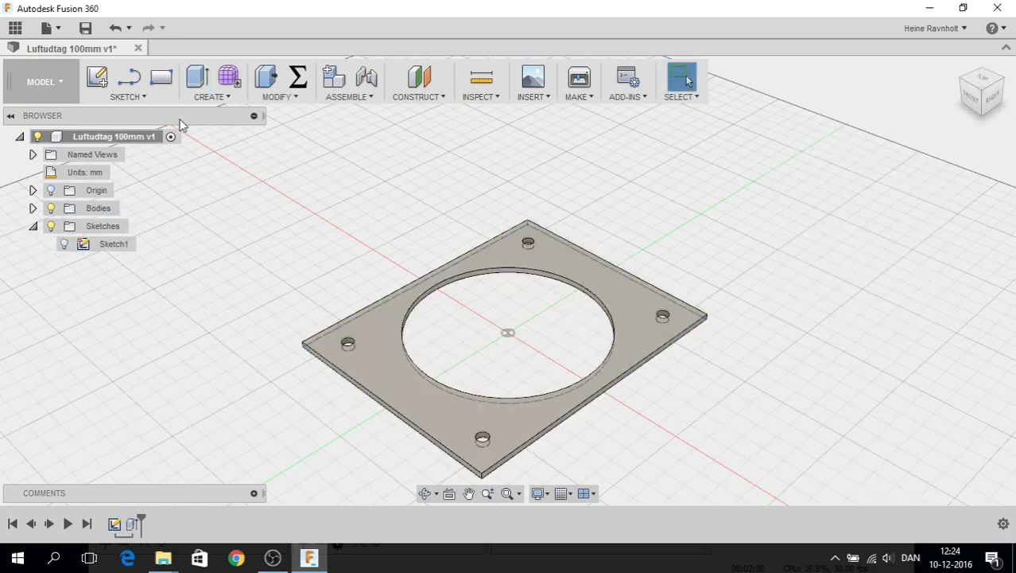
left_click(64, 244)
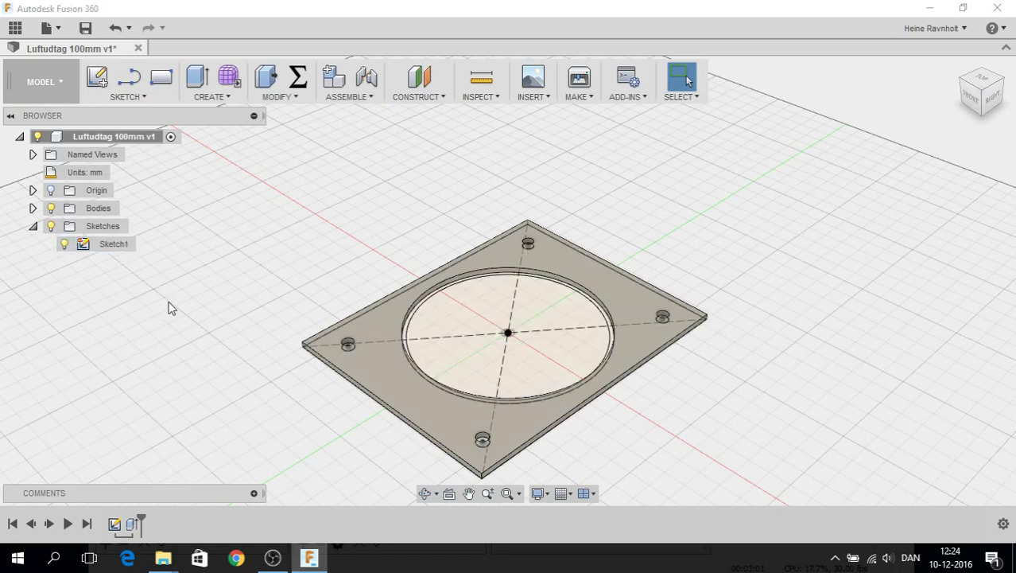
Step: Extrude the 2 mm ring profile 60 mm upward, joined to the plate
left_click(197, 76)
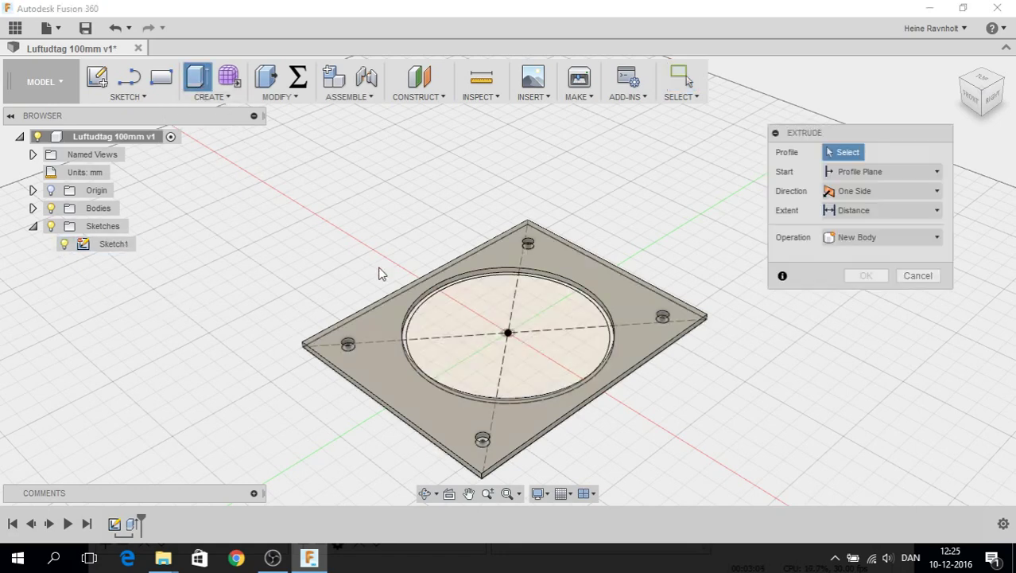
left_click(419, 306)
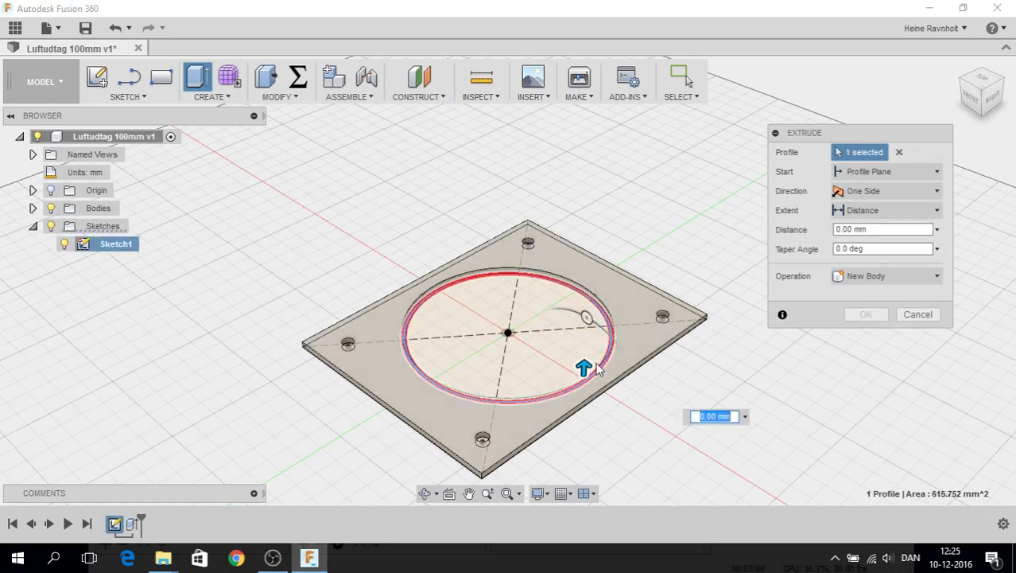
left_click_drag(585, 363, 584, 286)
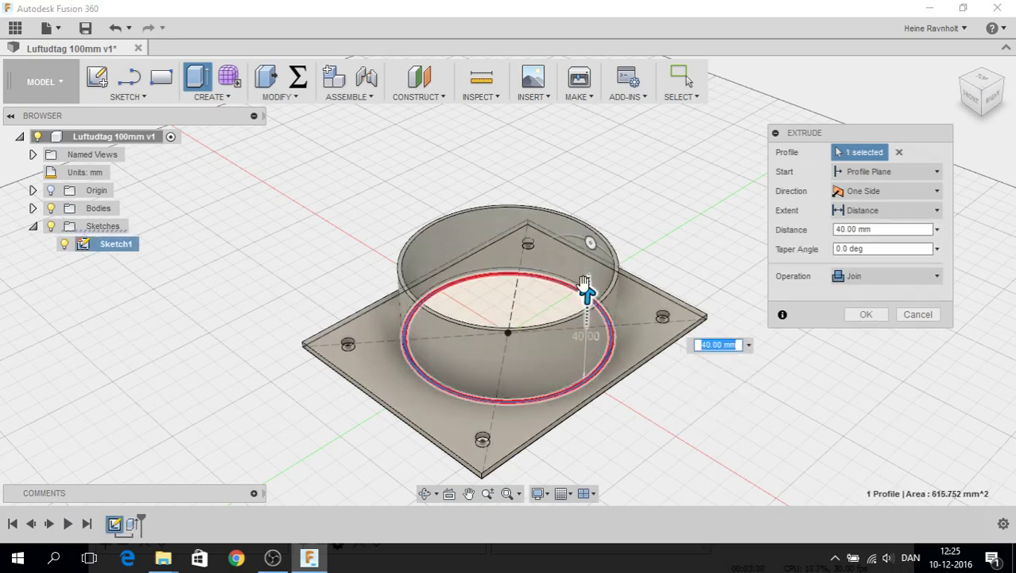
type("60")
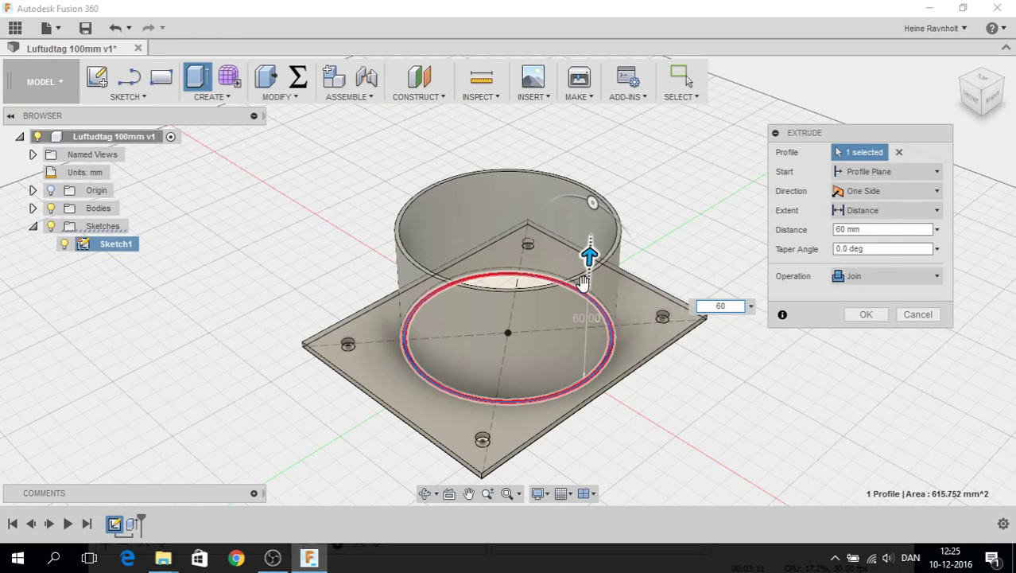
key("Return")
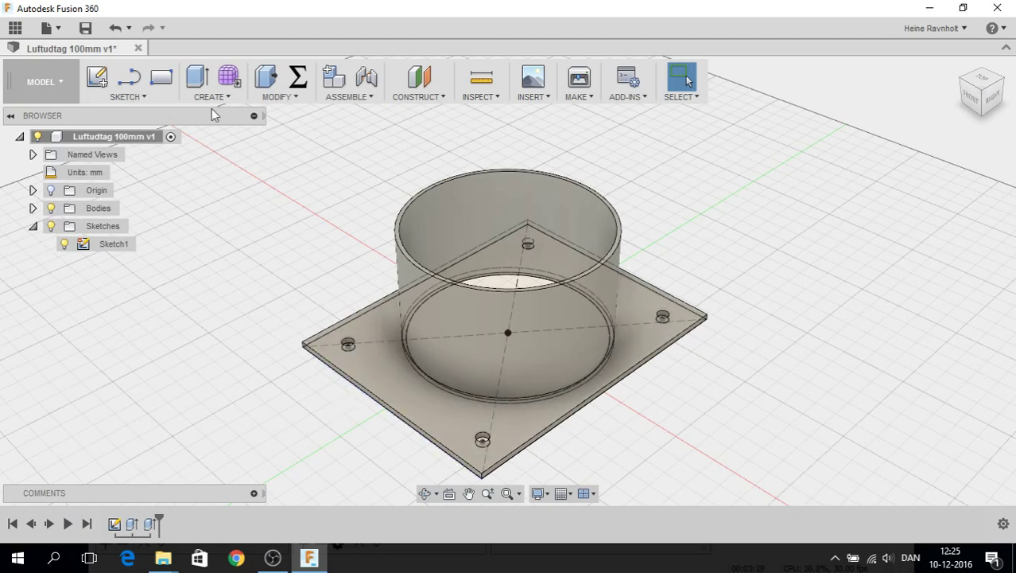
Step: Start a 10 mm fillet on the first two vertical plate corner edges
left_click(285, 99)
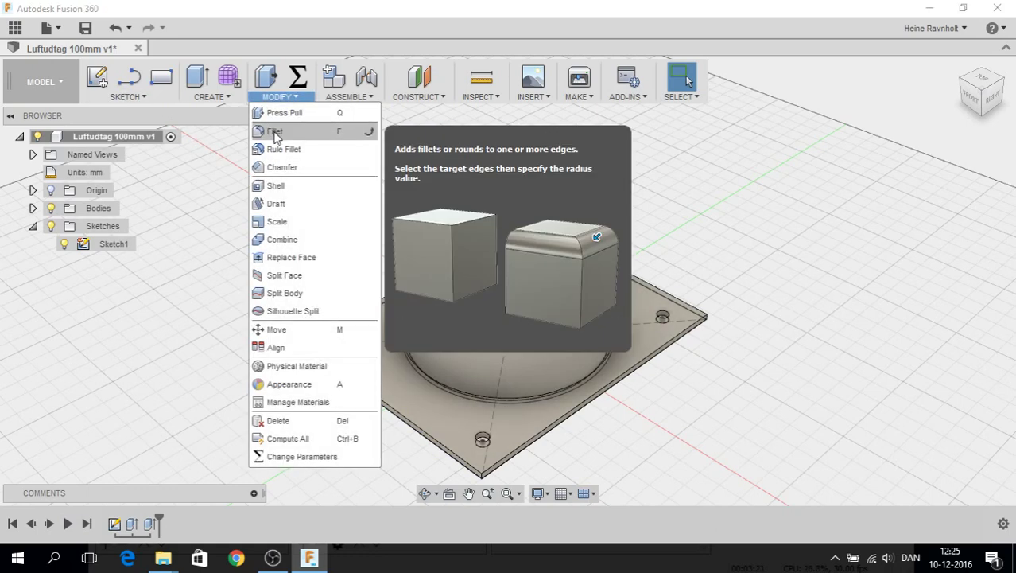
left_click(275, 132)
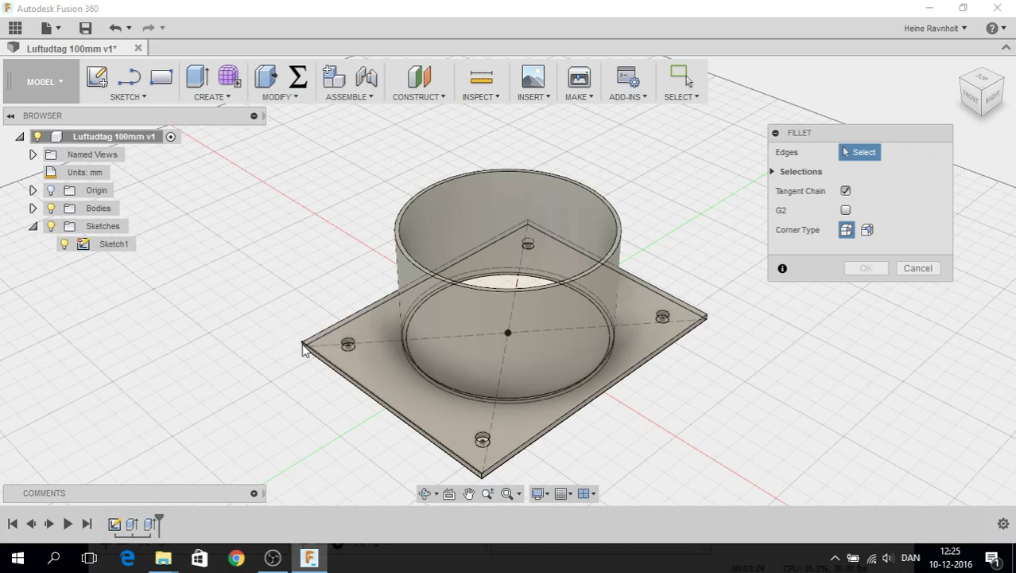
scroll(295, 352, "up", 5)
scroll(291, 357, "up", 3)
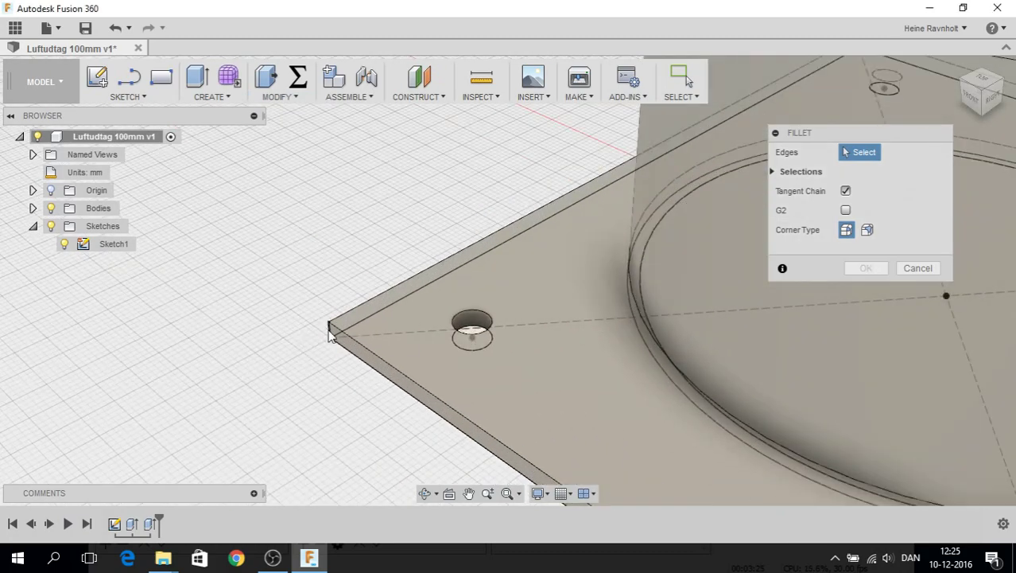
left_click(328, 330)
type("10")
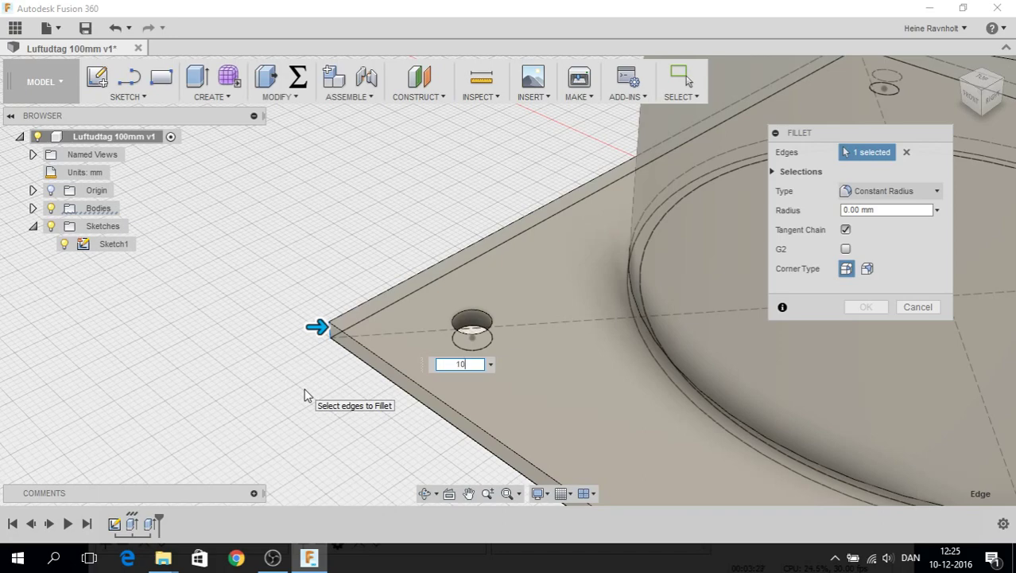
scroll(362, 407, "down", 3)
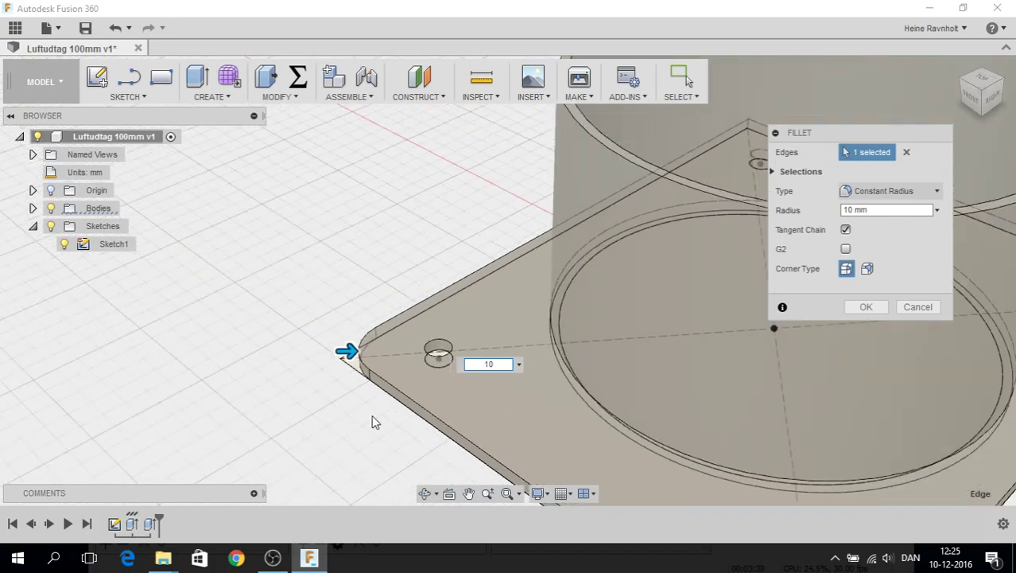
middle_click_drag(390, 442, 242, 299)
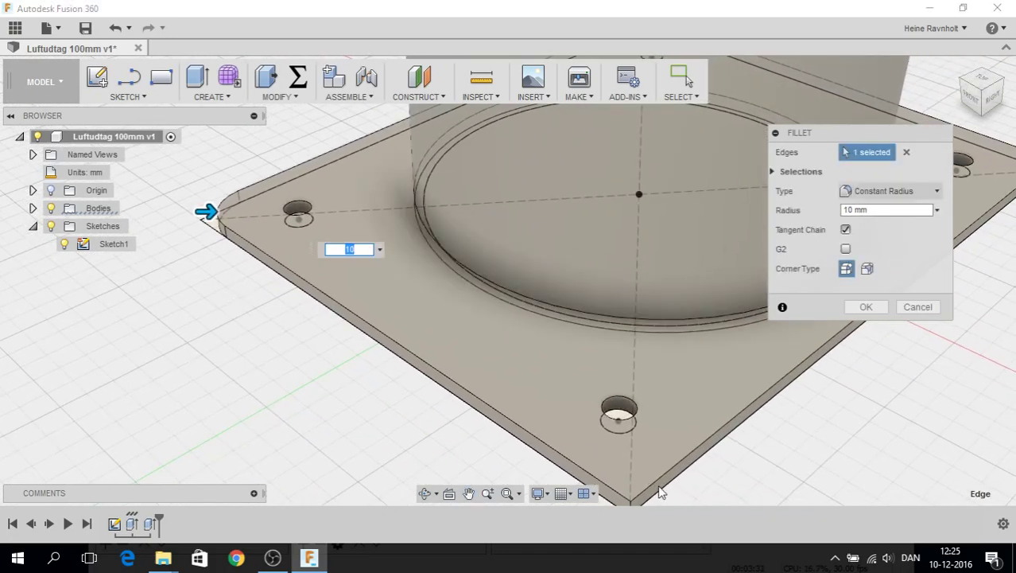
middle_click_drag(739, 481, 620, 415)
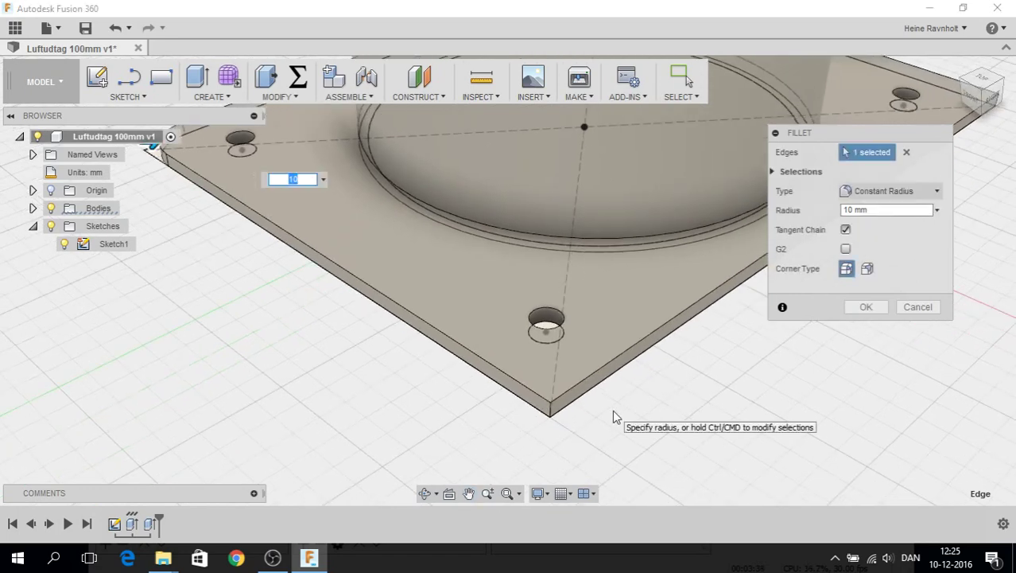
left_click(550, 409)
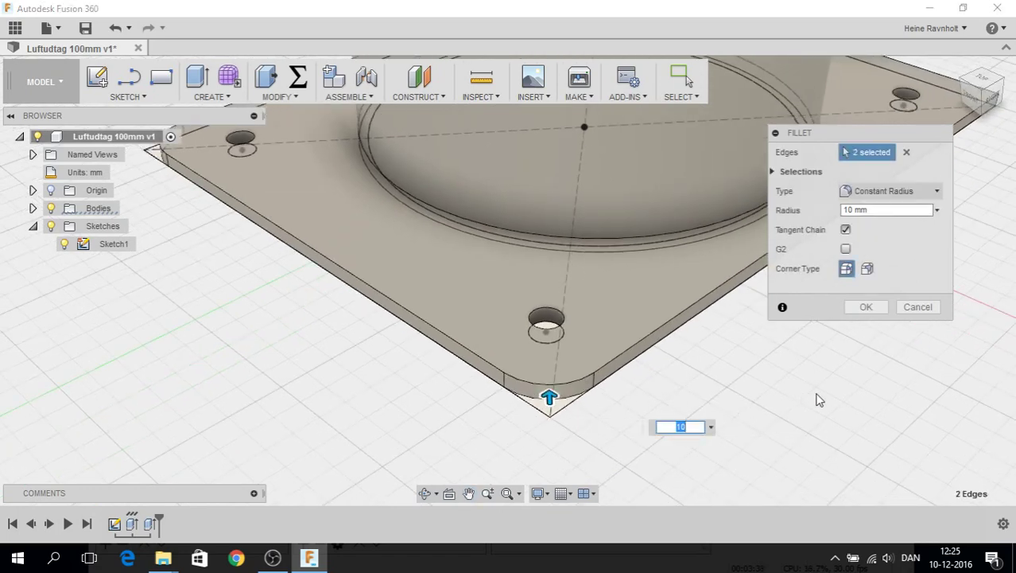
Step: Add the remaining two corner edges and apply the 10 mm fillet
mouse_move(818, 399)
middle_mouse_down("shift")
mouse_move(751, 406)
mouse_move(685, 386)
middle_mouse_up("shift")
mouse_move(714, 447)
middle_mouse_down("shift")
mouse_move(363, 358)
mouse_move(230, 306)
mouse_move(262, 318)
middle_mouse_up("shift")
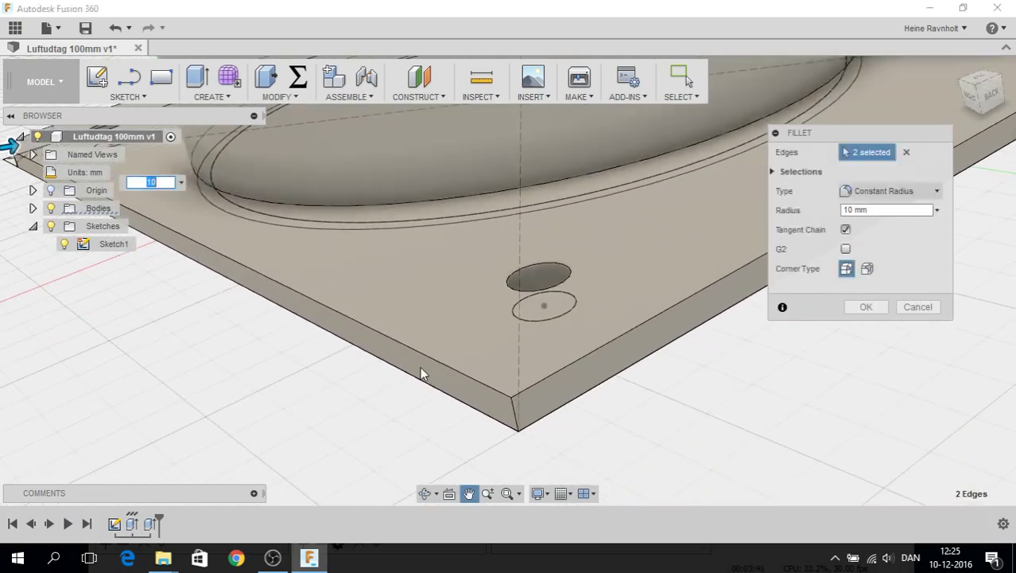
left_click(515, 409)
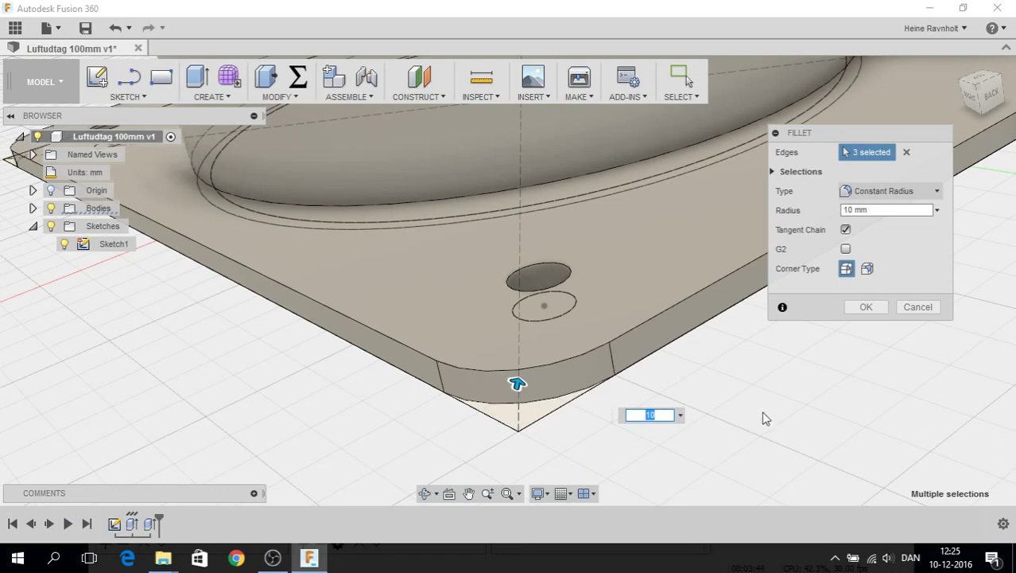
middle_click_drag(851, 390, 760, 416, "shift")
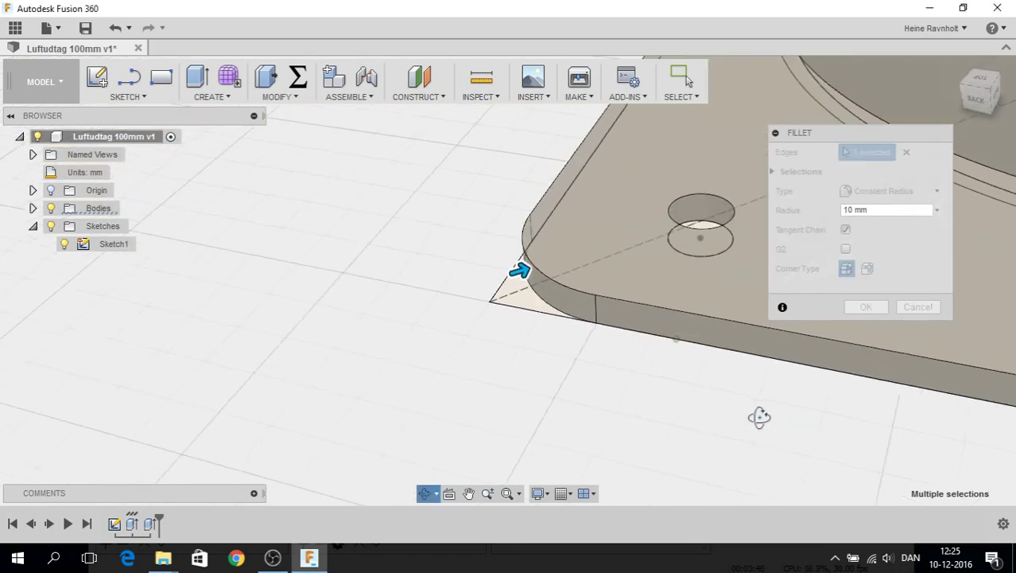
mouse_move(795, 450)
middle_mouse_down("shift")
mouse_move(393, 352)
mouse_move(635, 443)
middle_mouse_up("shift")
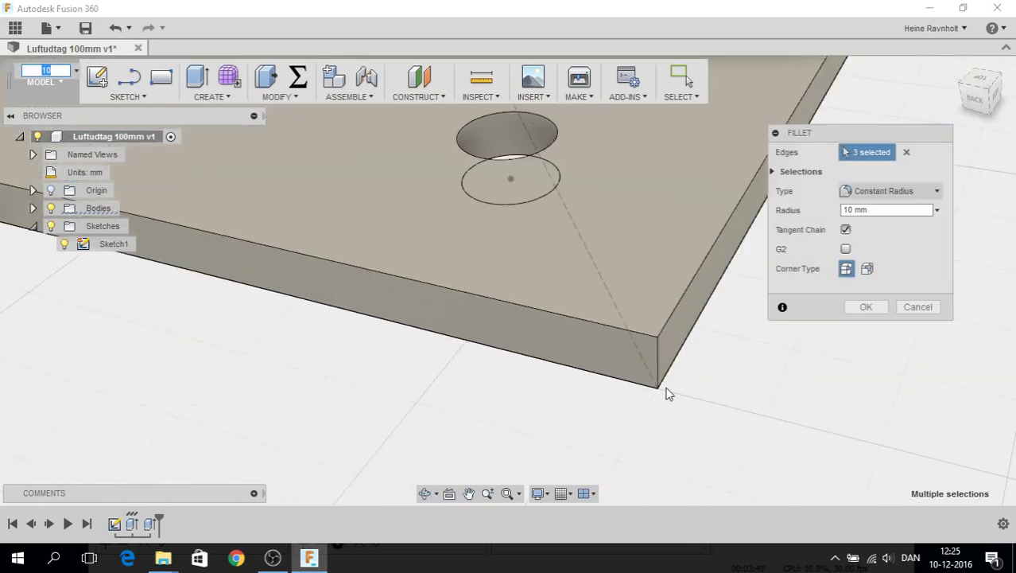
left_click(655, 360)
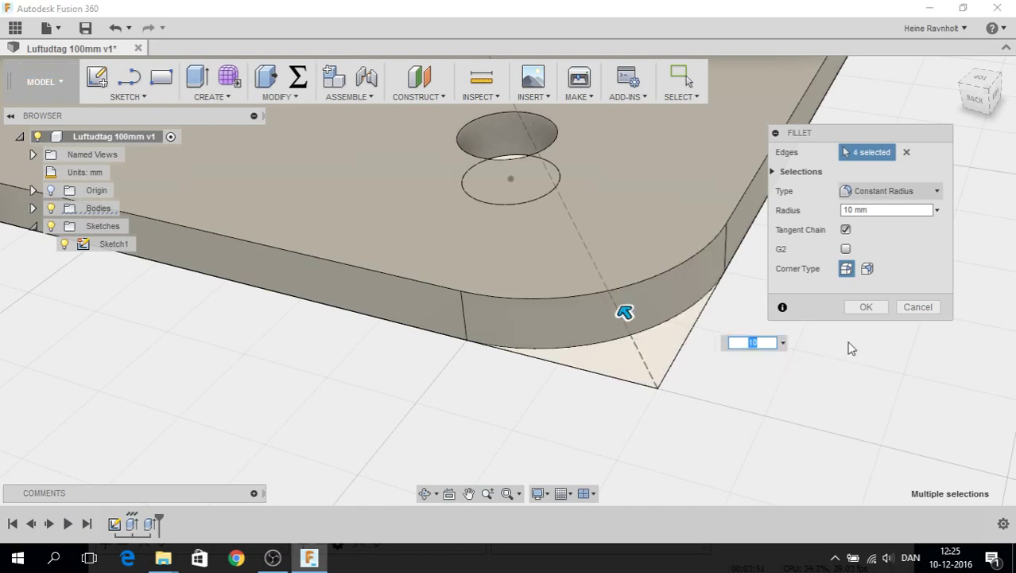
left_click(957, 67)
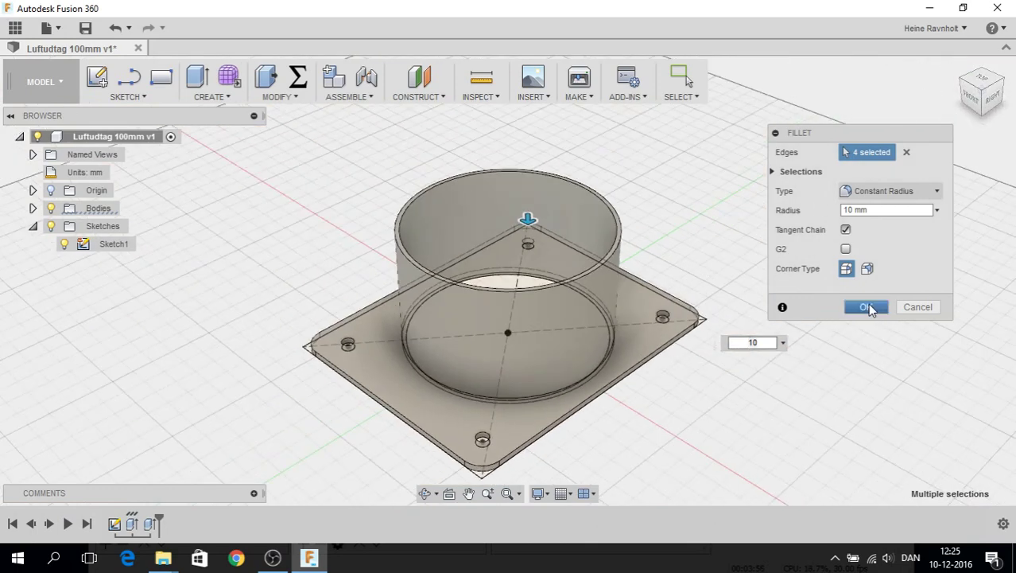
left_click(866, 306)
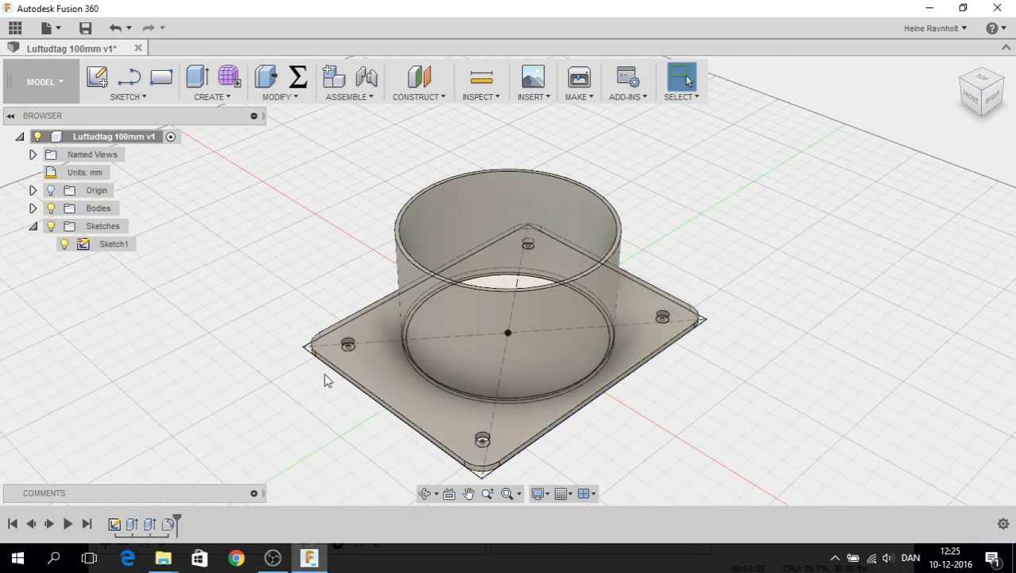
Step: Start a 2.00 mm chamfer on the edges of the first two screw holes
left_click(276, 96)
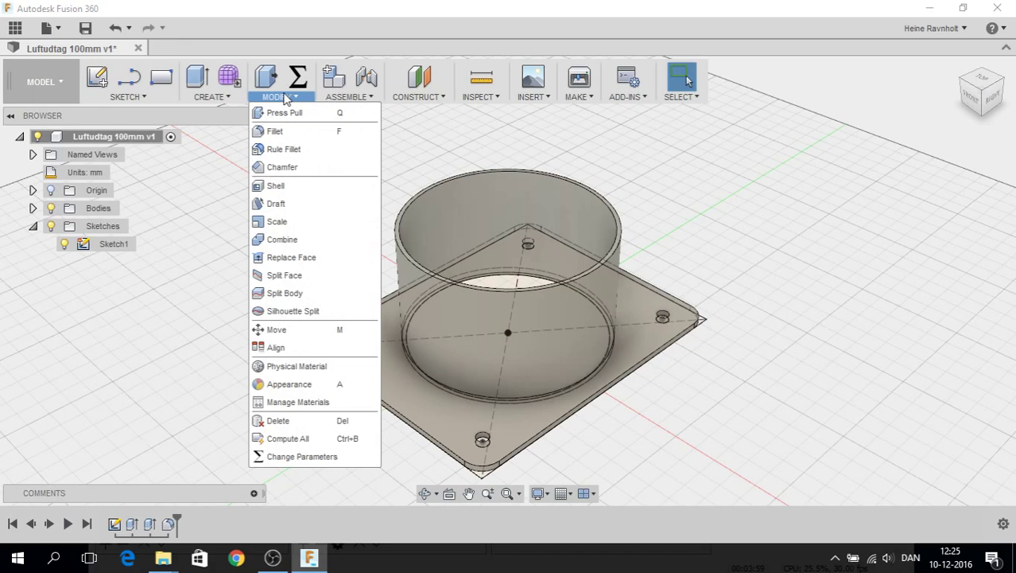
left_click(284, 171)
scroll(303, 352, "up", 3)
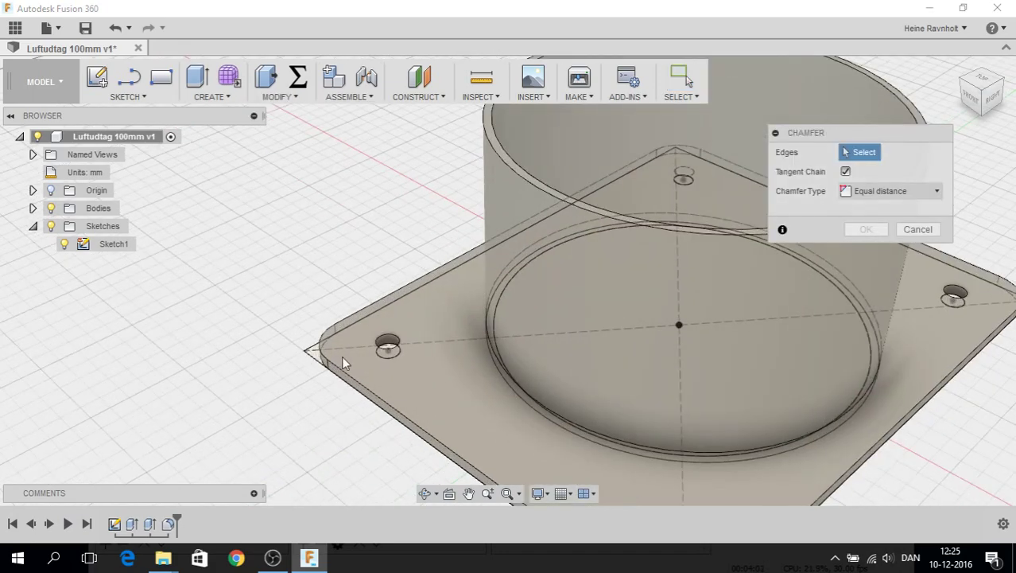
scroll(342, 356, "up", 3)
left_click(423, 320)
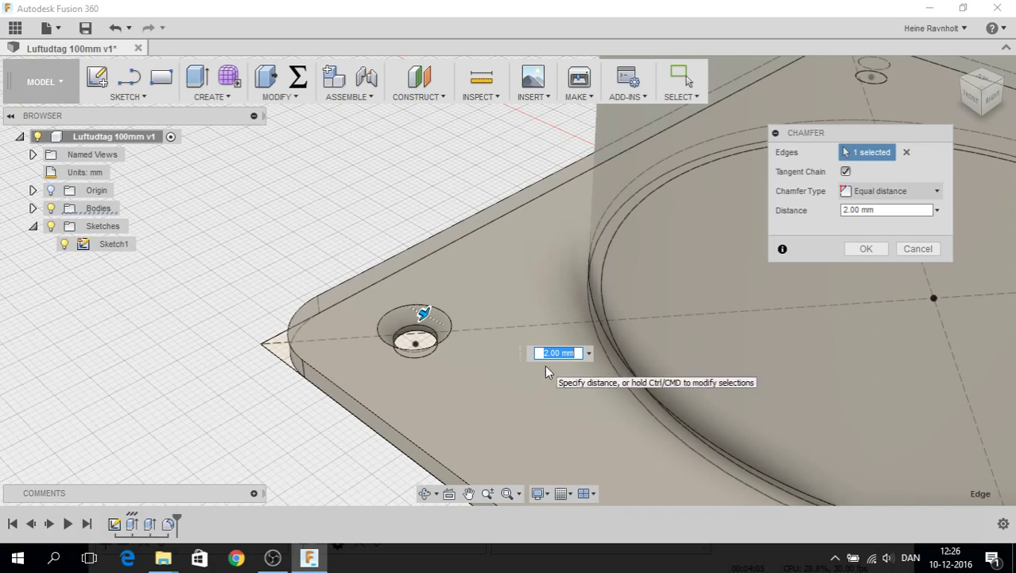
scroll(561, 415, "down", 2)
scroll(561, 415, "down", 2)
scroll(560, 418, "down", 2)
middle_click_drag(625, 453, 459, 340)
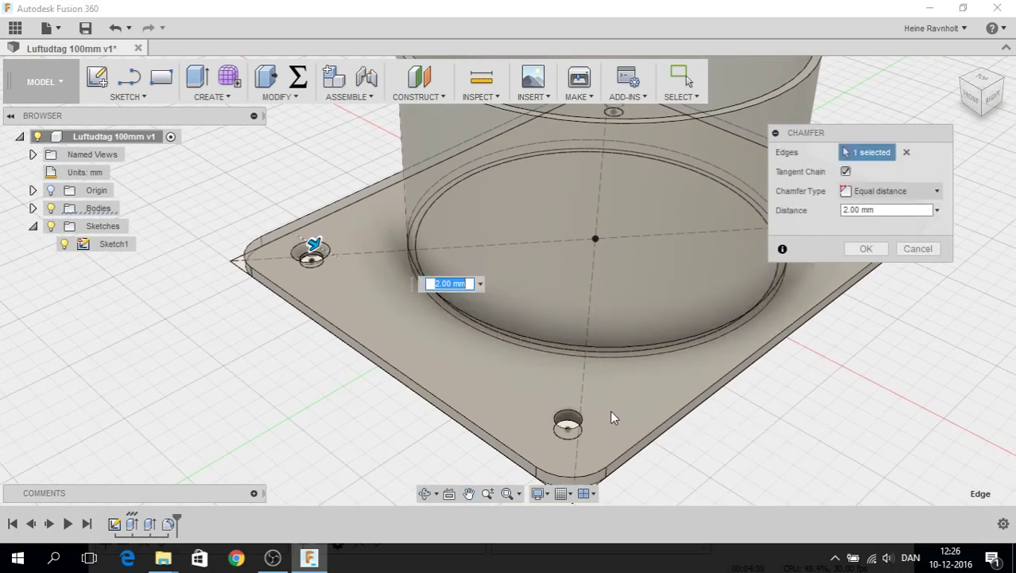
left_click(566, 414)
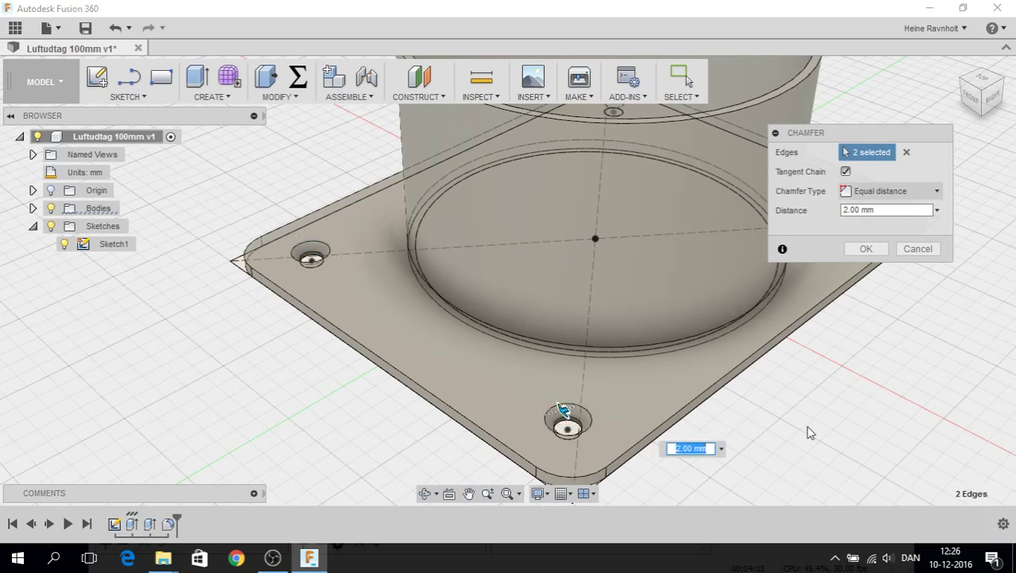
Step: Add the other two screw-hole edges and apply the 2 mm chamfer
mouse_move(892, 377)
middle_mouse_down("shift")
mouse_move(730, 416)
mouse_move(680, 333)
middle_mouse_up("shift")
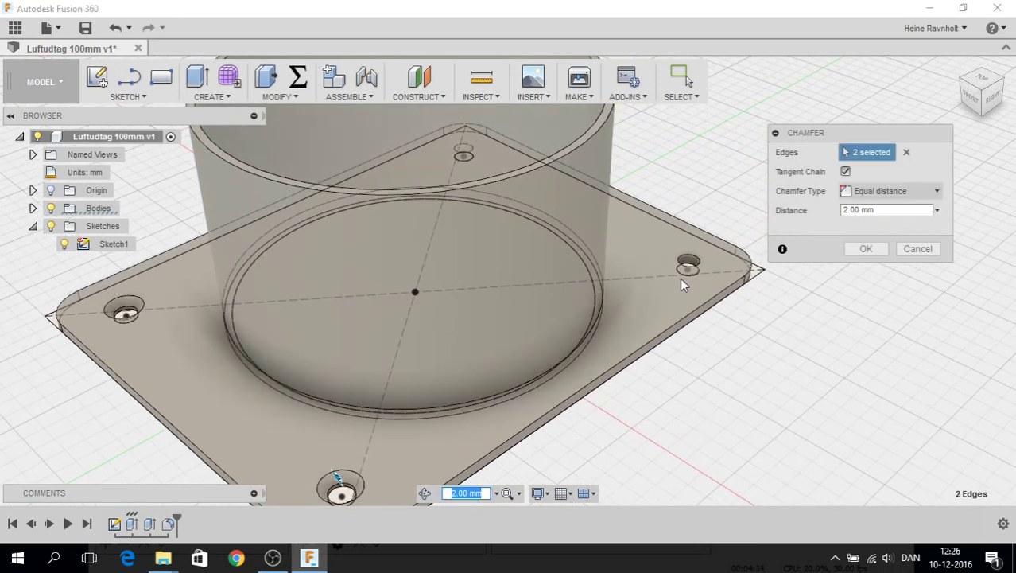
left_click(689, 255)
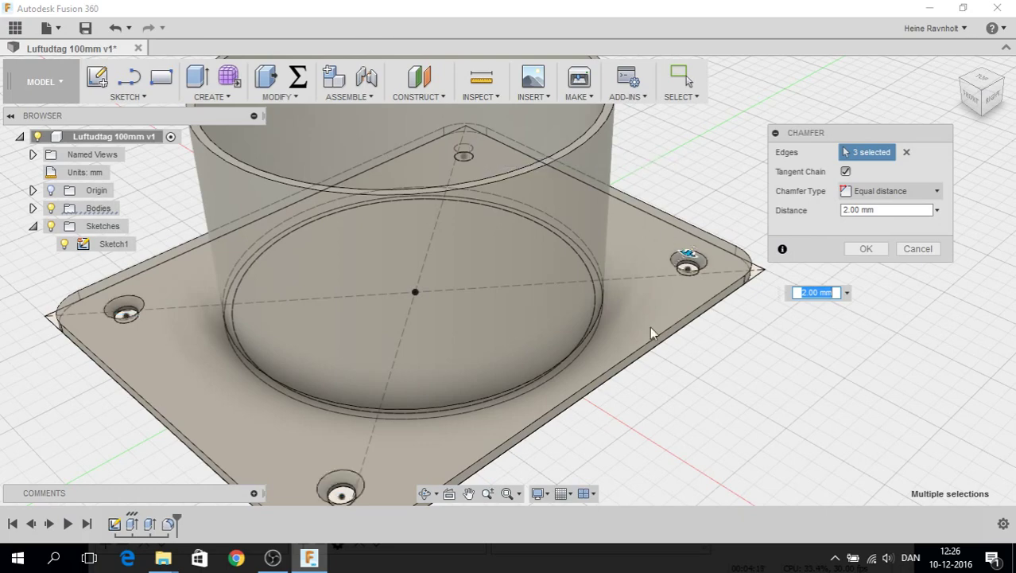
mouse_move(703, 367)
middle_mouse_down("shift")
mouse_move(698, 416)
mouse_move(747, 450)
mouse_move(527, 468)
middle_mouse_up("shift")
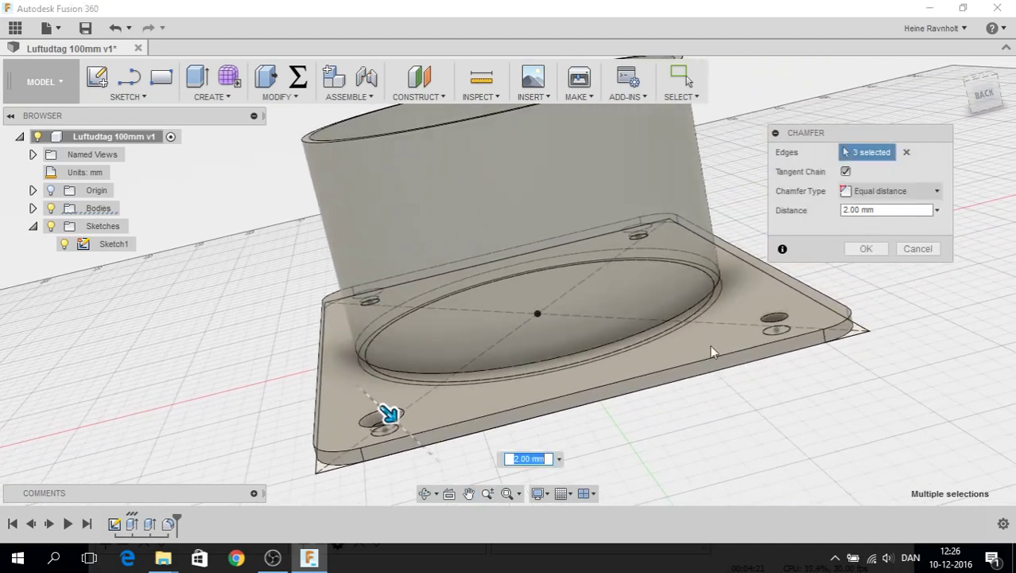
left_click(771, 321)
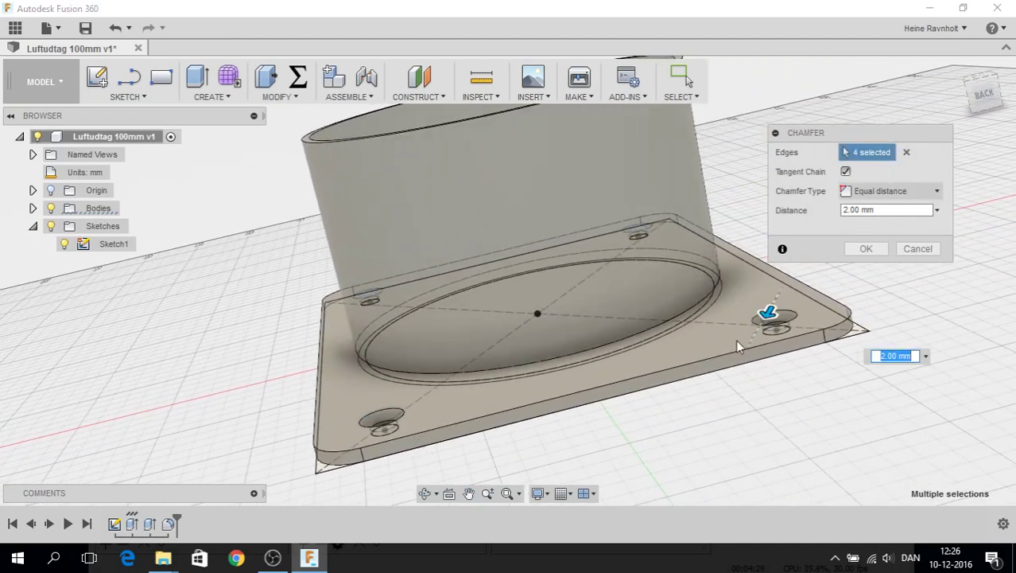
left_click(959, 67)
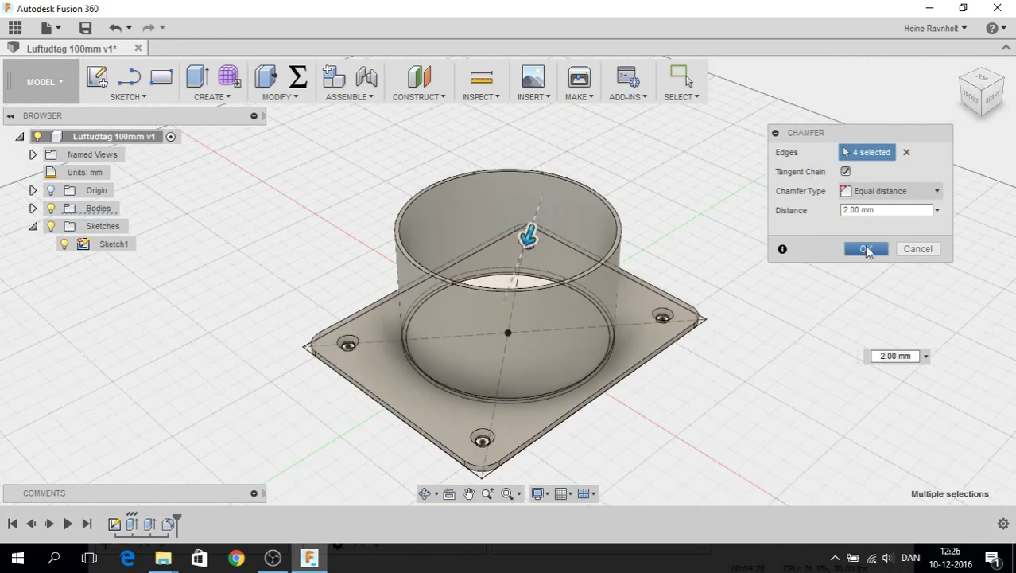
left_click(868, 250)
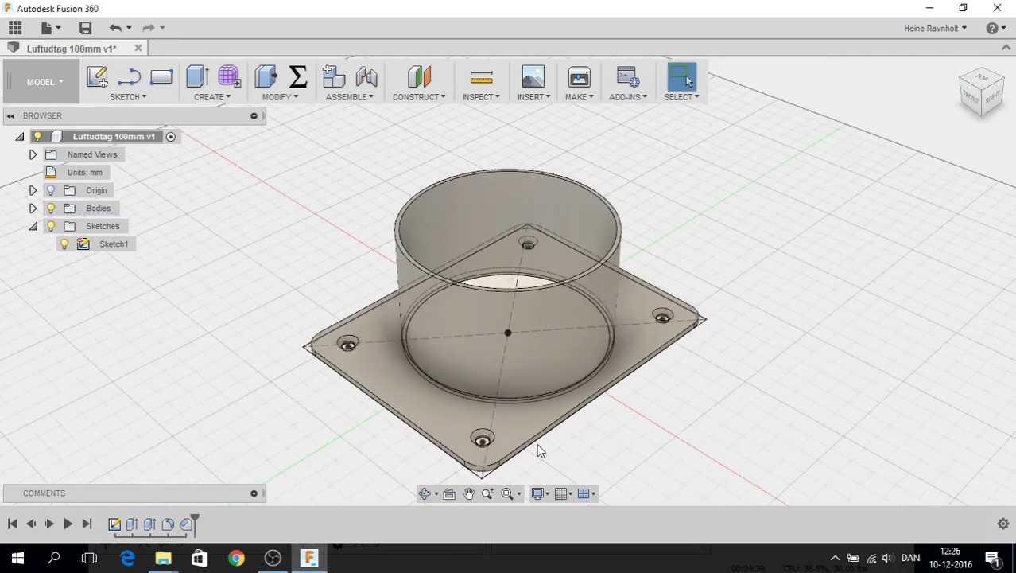
Step: Fillet the tube's base edge where it meets the plate with a 10 mm radius
left_click(278, 96)
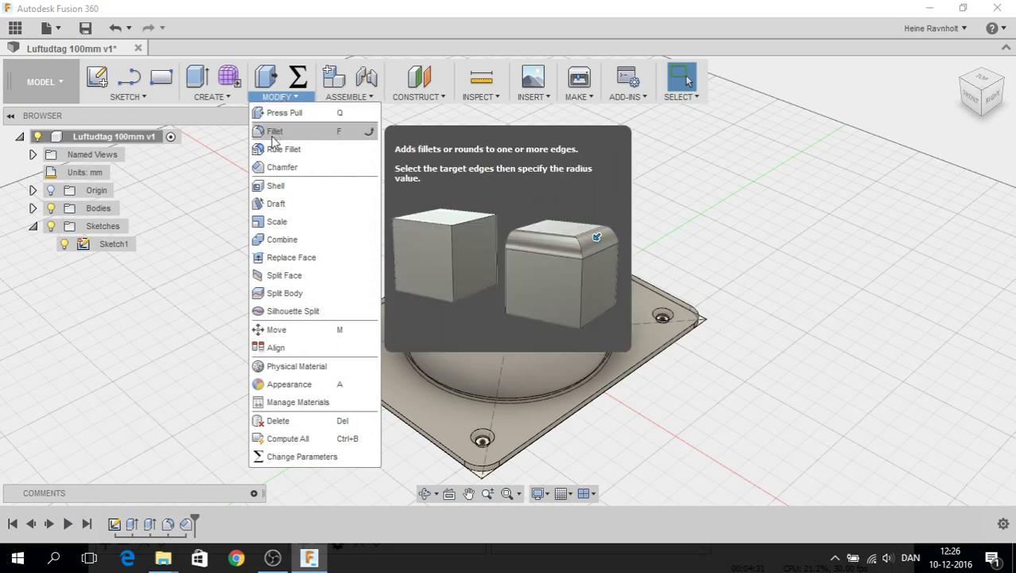
left_click(273, 132)
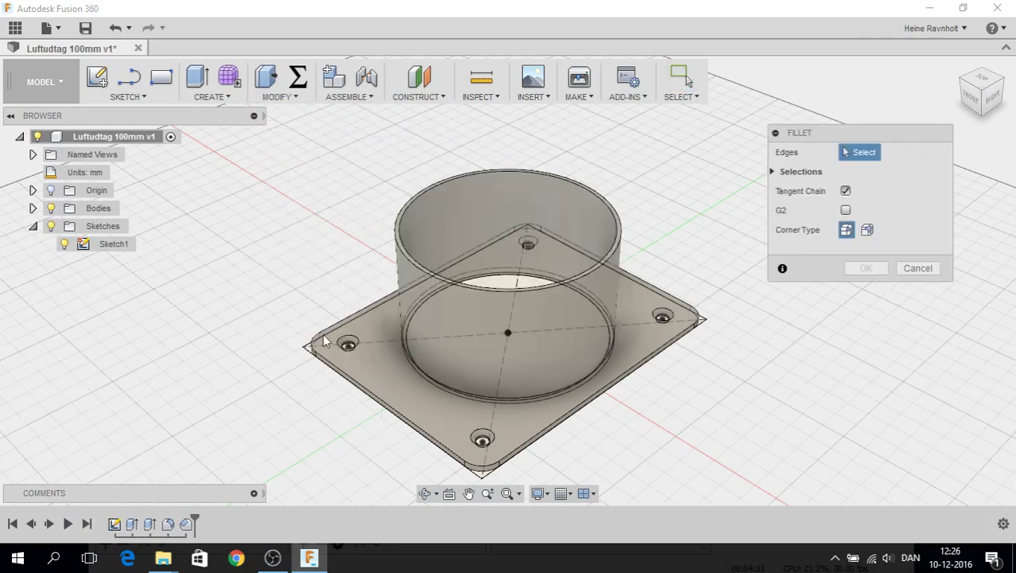
left_click(424, 376)
type("15")
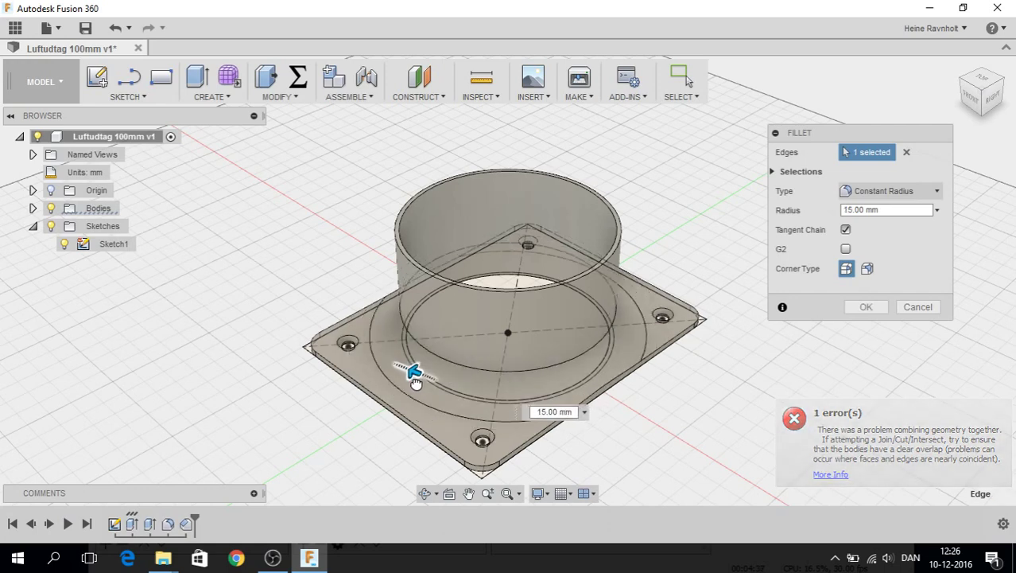
type("10")
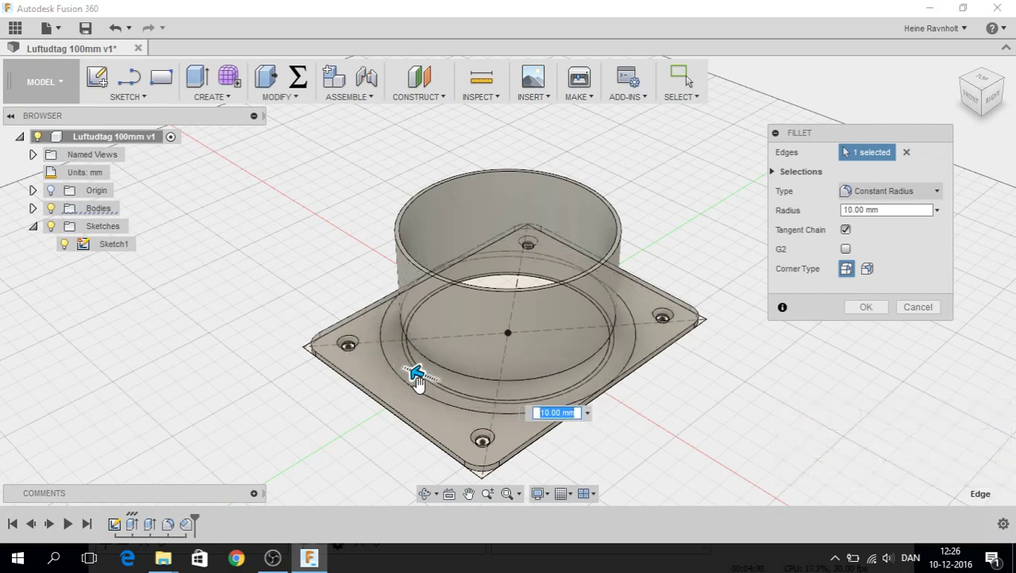
type("5")
key("Return")
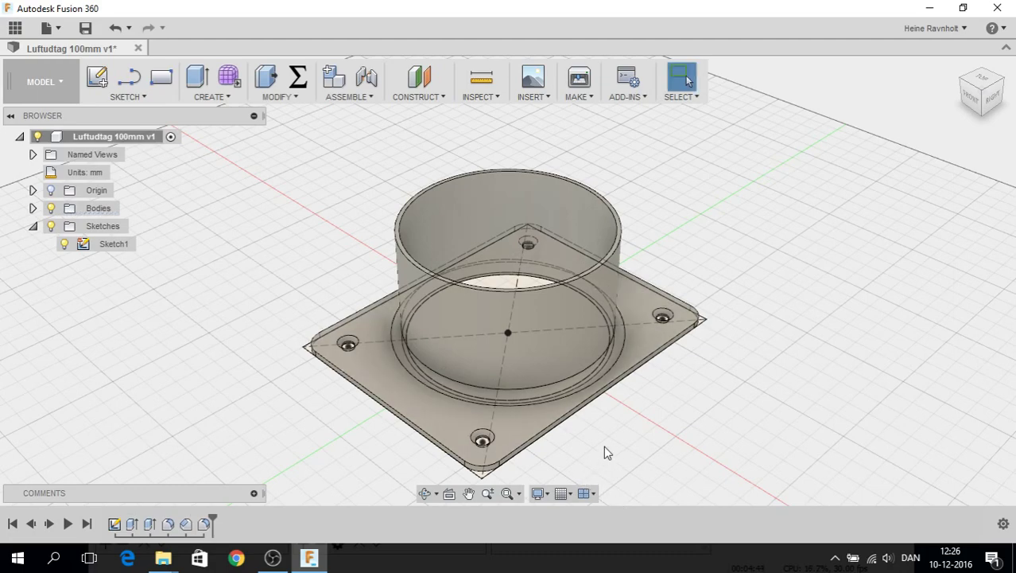
middle_click_drag(604, 451, 431, 350, "shift")
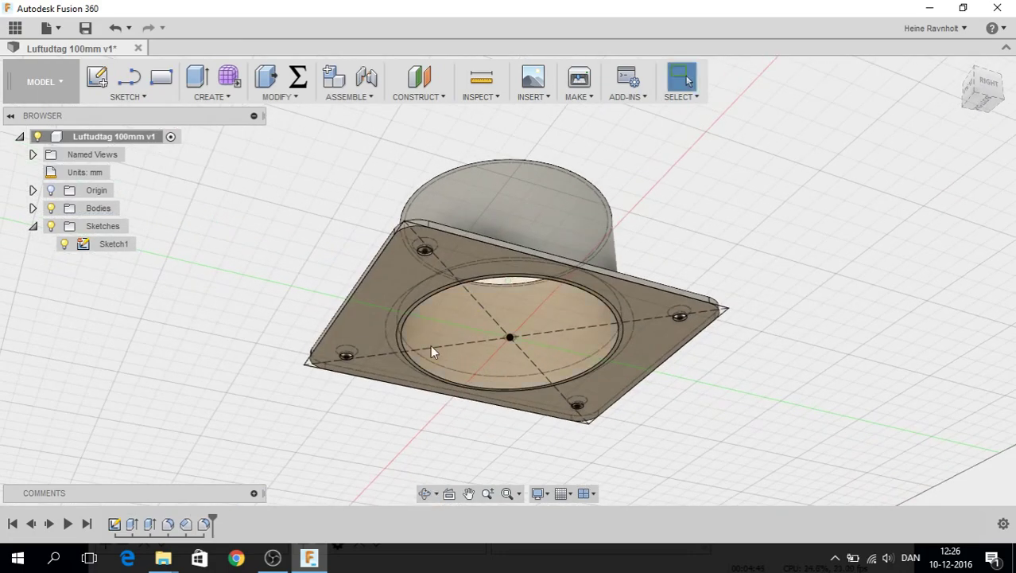
Step: Round the central opening's circular edge on the plate underside with a 5 mm fillet, then return to Home view
scroll(417, 329, "up", 5)
scroll(418, 329, "up", 1)
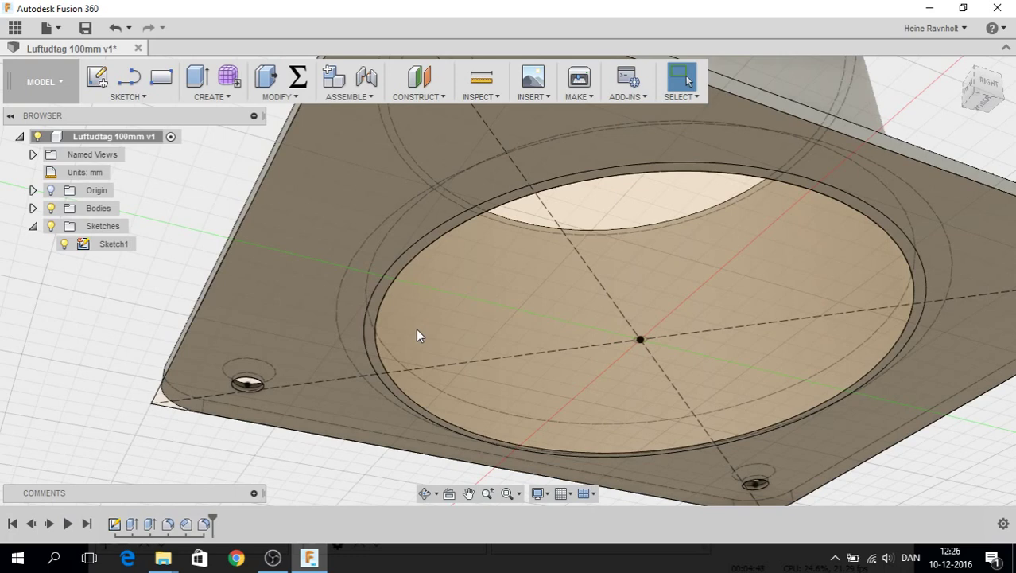
left_click(278, 96)
left_click(280, 132)
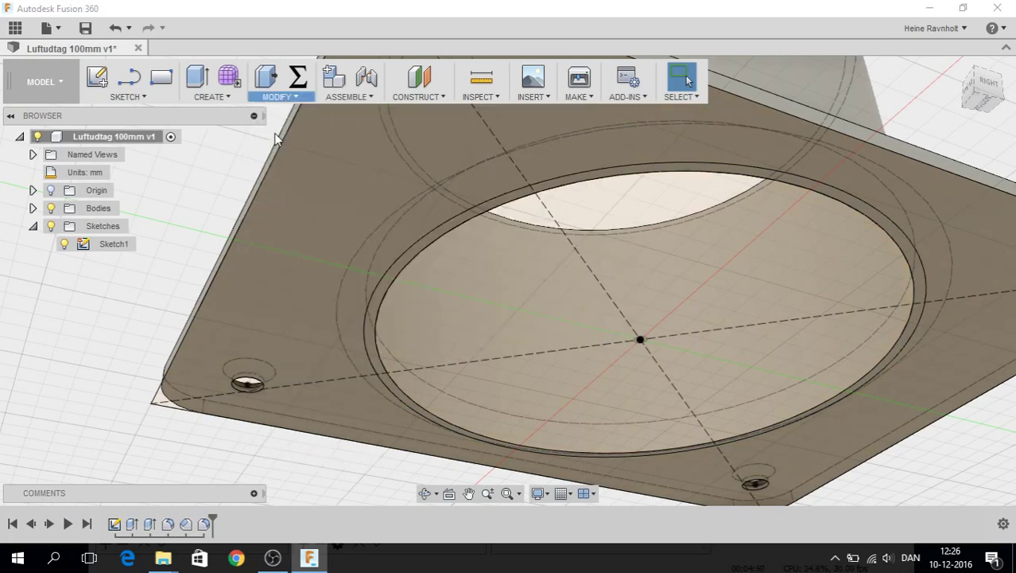
left_click(377, 319)
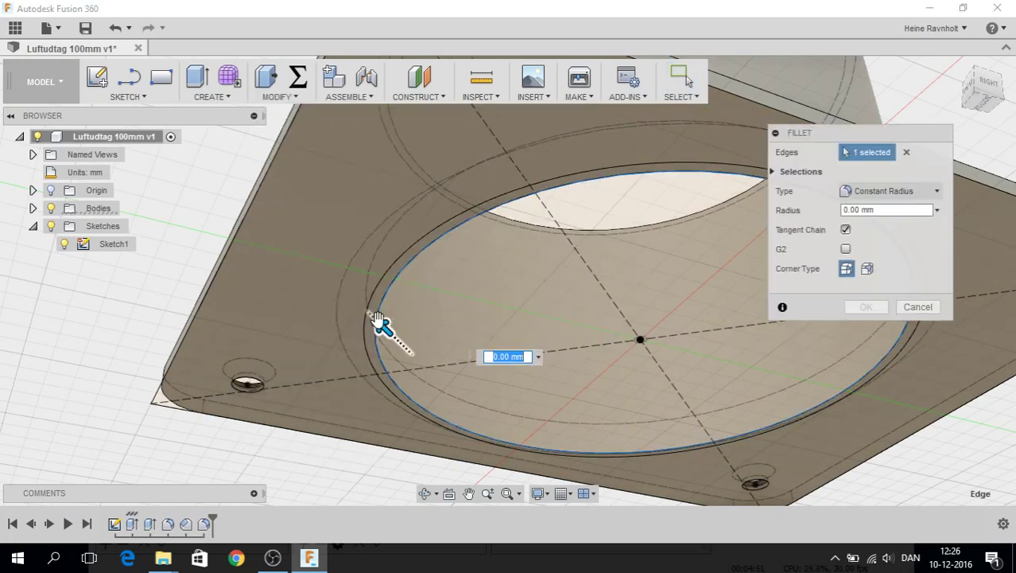
left_click_drag(381, 326, 386, 330)
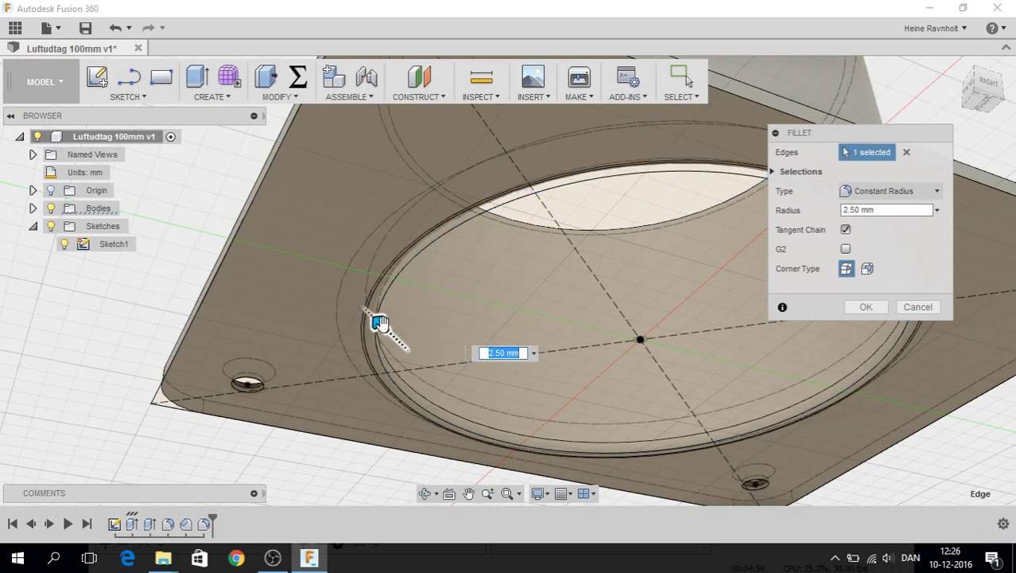
type("5")
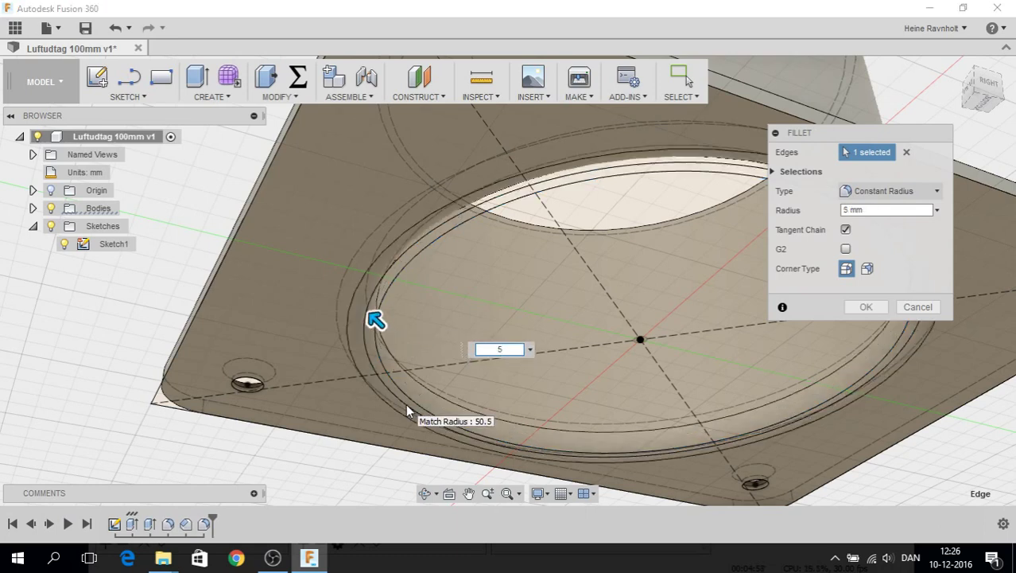
key("Return")
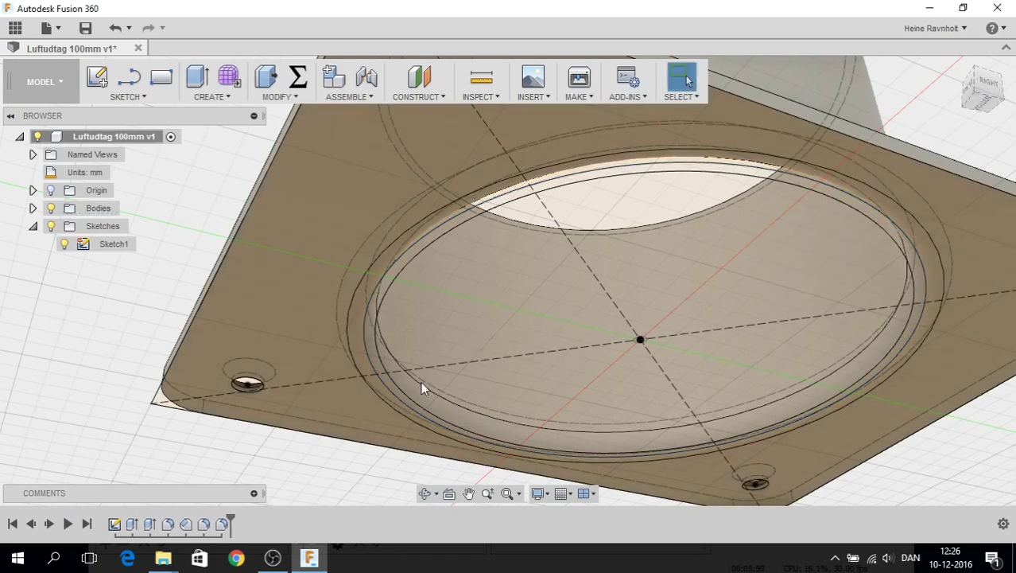
left_click(957, 66)
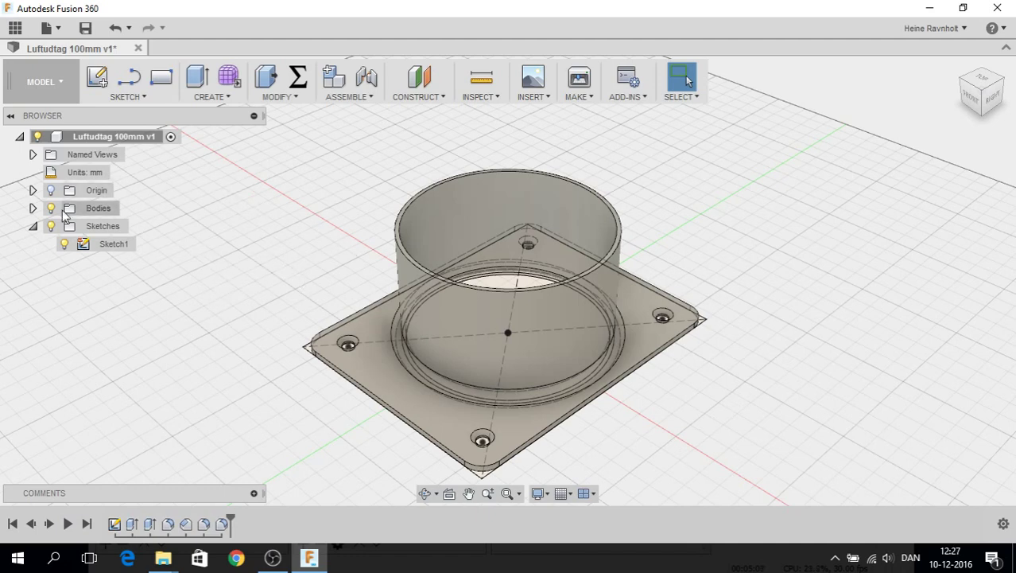
Step: Expand the Bodies folder and choose Save As STL for Body1
left_click(33, 208)
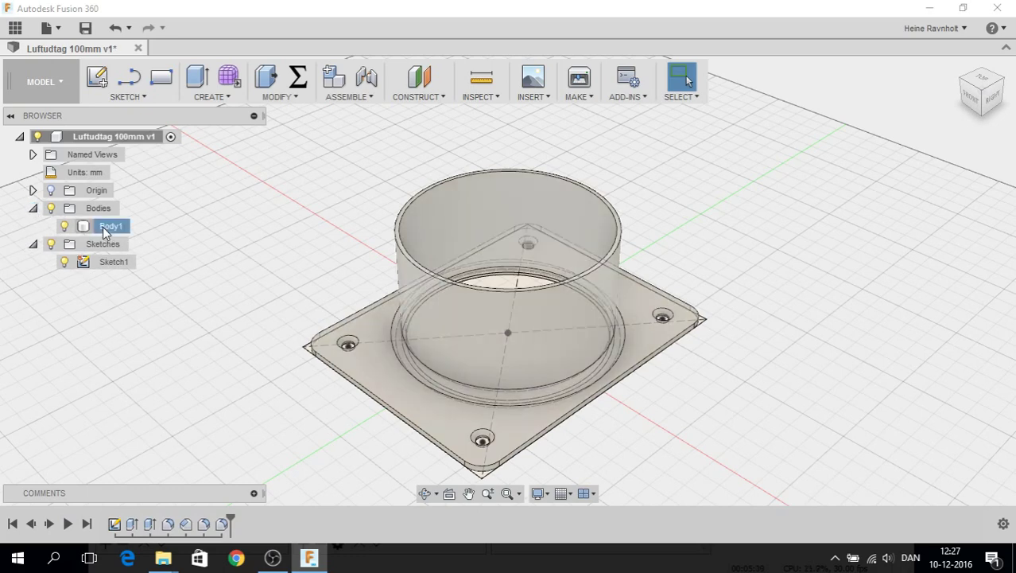
left_click(104, 228)
right_click(109, 229)
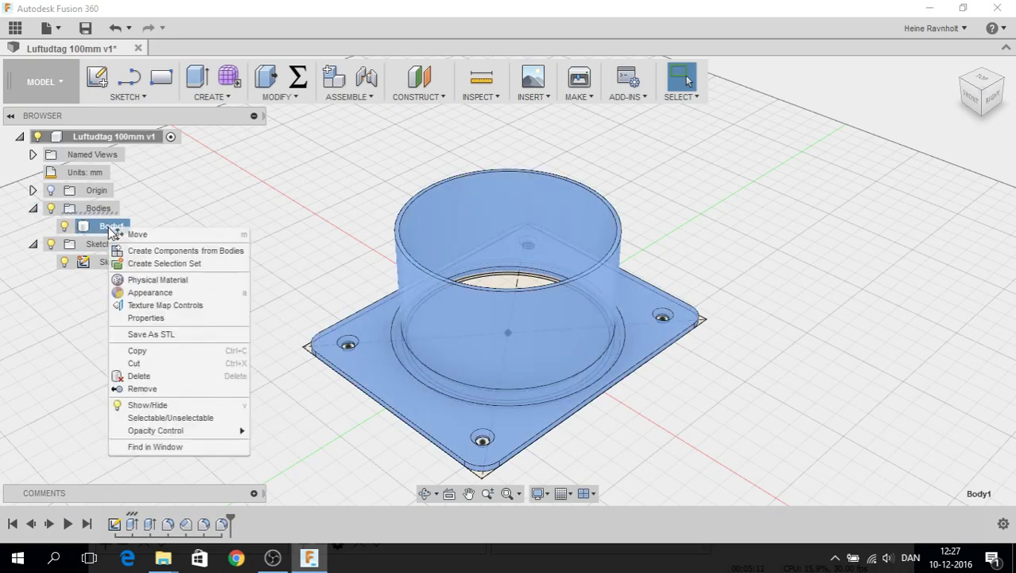
left_click(183, 338)
key("Escape")
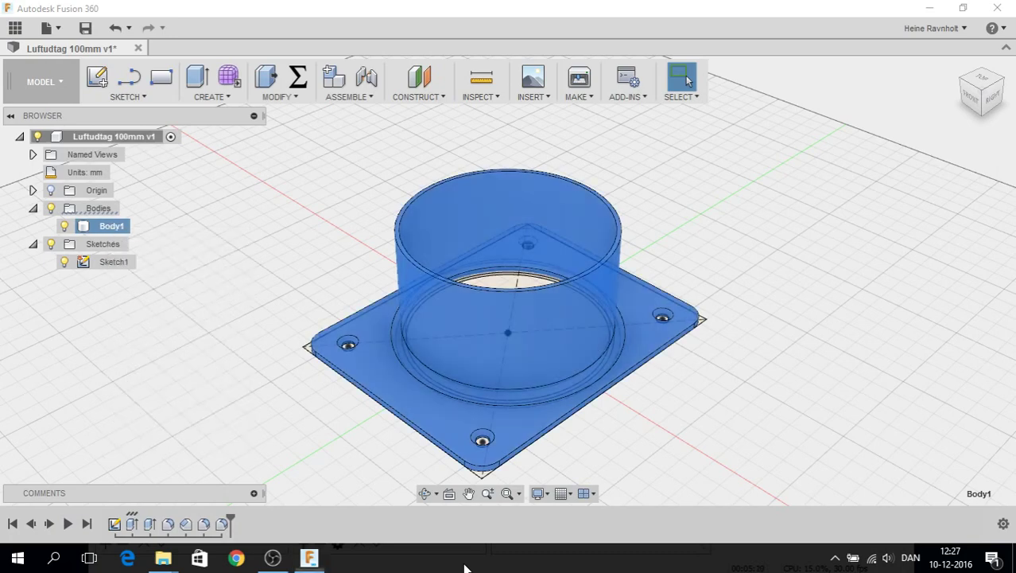